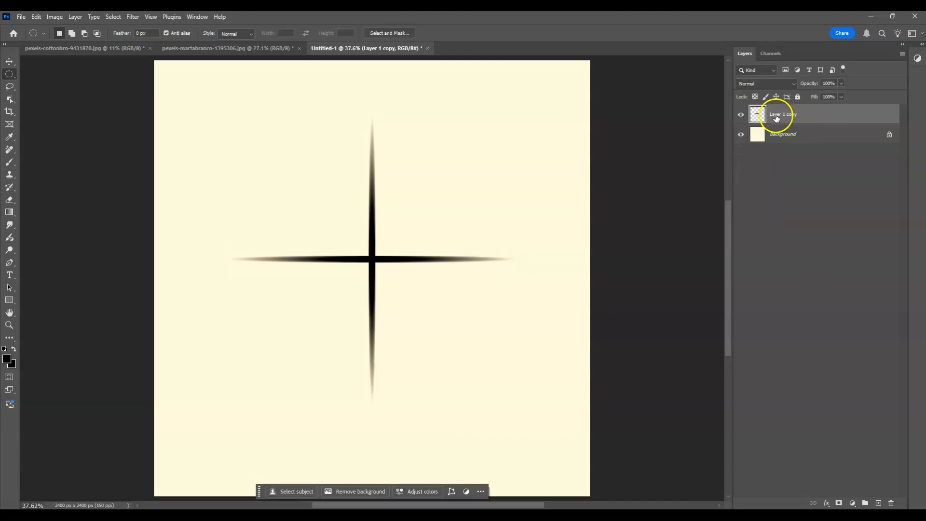
Step: Merge the star's ray layers into a single layer and define the eight-pointed star as a brush preset
key("Return")
left_click(787, 131, "shift")
key("ctrl+e")
type("sp")
key("Return")
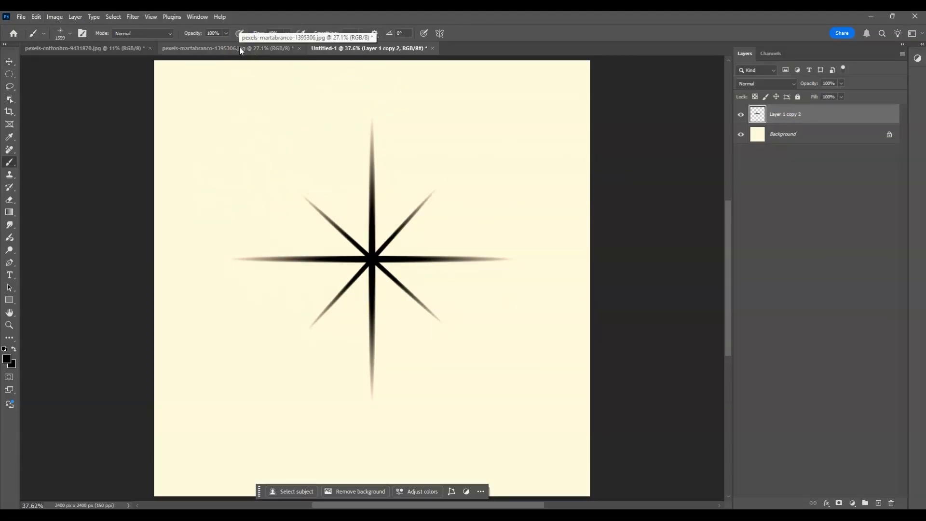
Step: In pexels-martabranco-1395306.jpg, add a new layer and stamp the star brush in cream as a sparkle on the pearl
left_click(240, 48)
key("ctrl+alt+shift+n")
left_click(339, 176, "alt")
left_click(342, 176)
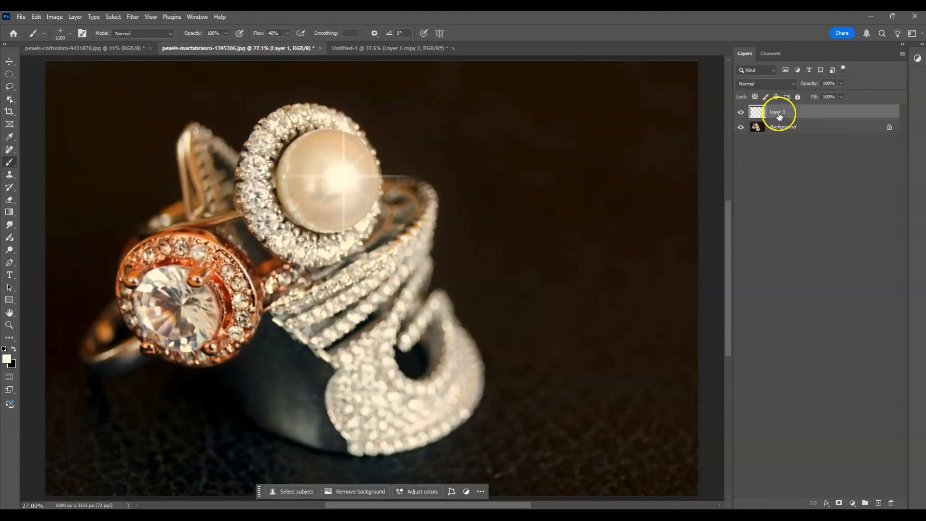
Step: Duplicate the sparkle layer and set both sparkle layers to the Overlay blend mode
key("ctrl+j")
key("ctrl+t")
left_click_drag(342, 176, 153, 276)
key("Return")
left_click(401, 333)
left_click(784, 127, "shift")
left_click(793, 84)
left_click(805, 211)
Step: Add an Outer Glow effect to the sparkle layer and adjust its settings
double_click(893, 112)
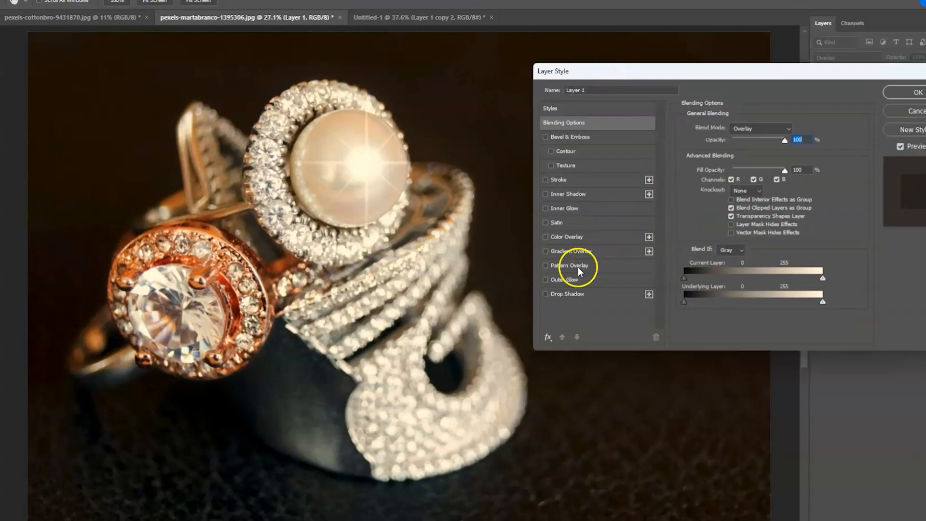
left_click(558, 279)
left_click_drag(723, 146, 742, 146)
left_click_drag(717, 238, 713, 240)
left_click(892, 99)
left_click_drag(920, 105, 920, 72)
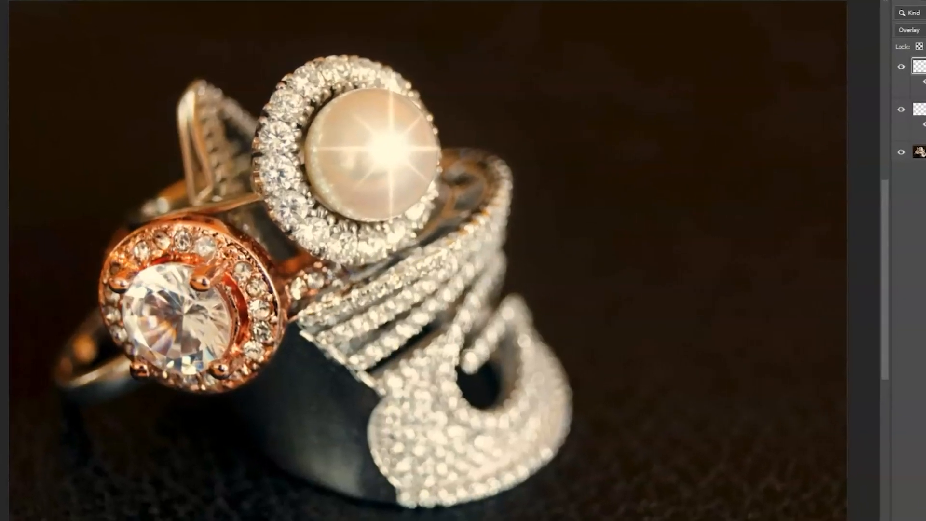
left_click(529, 176)
left_click(621, 312)
left_click(820, 85)
left_click(899, 37)
key("ctrl+t")
left_click_drag(736, 492, 420, 184)
key("Return")
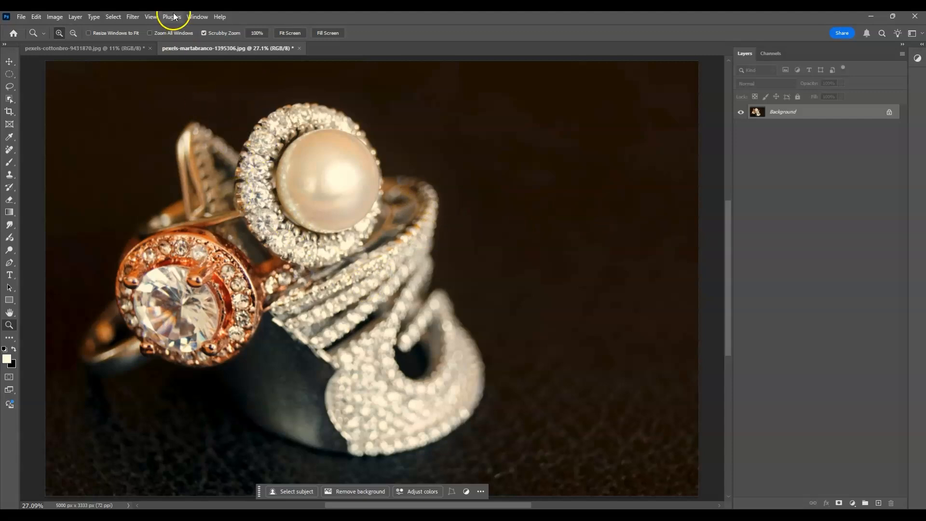
Step: Create a new 2400 x 2400 pixel document at 150 pixels/inch with a white (ffffff) background
left_click(20, 17)
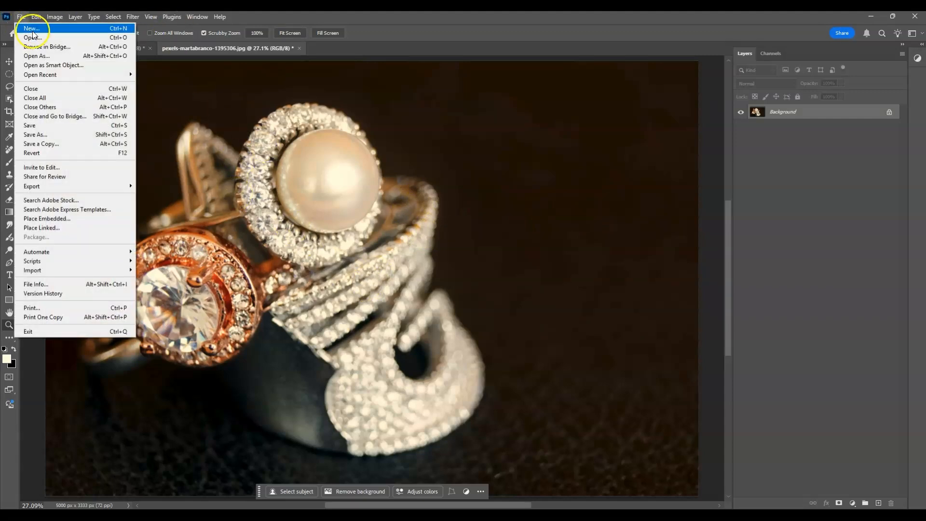
left_click(34, 30)
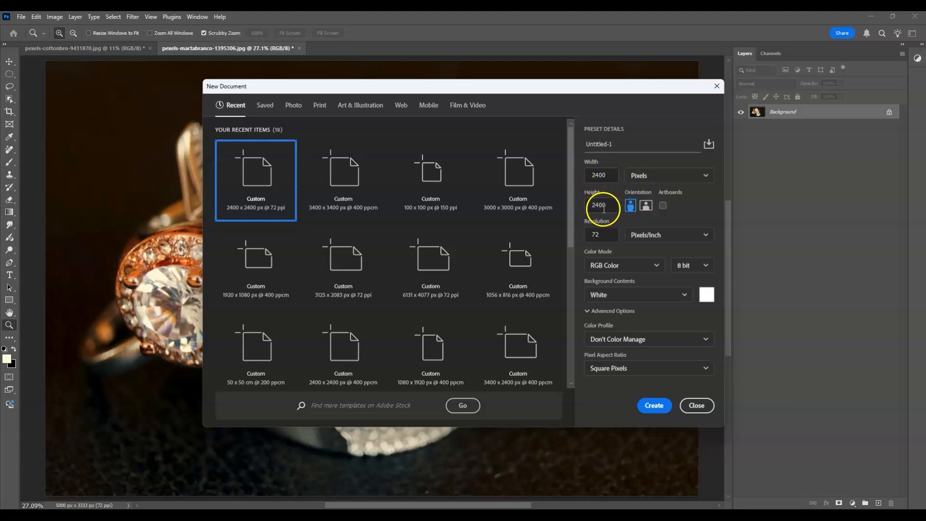
left_click_drag(603, 235, 581, 235)
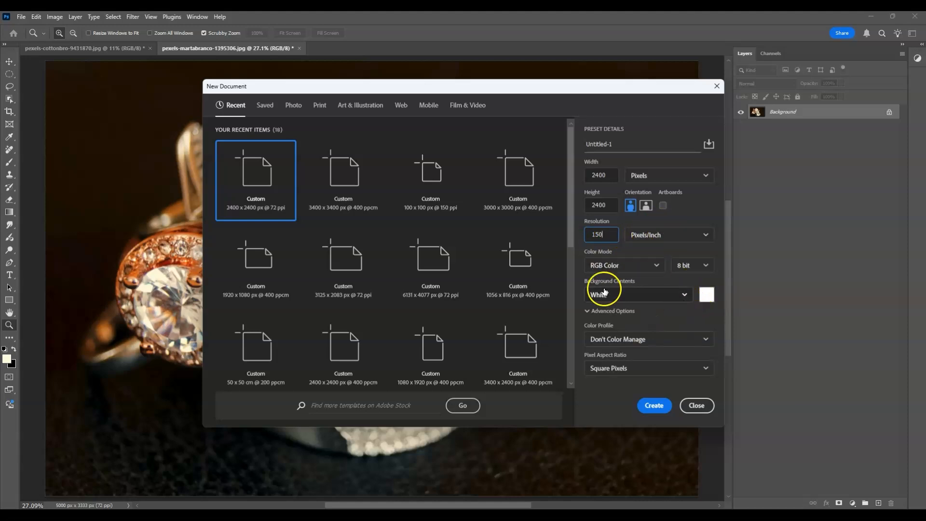
left_click(707, 294)
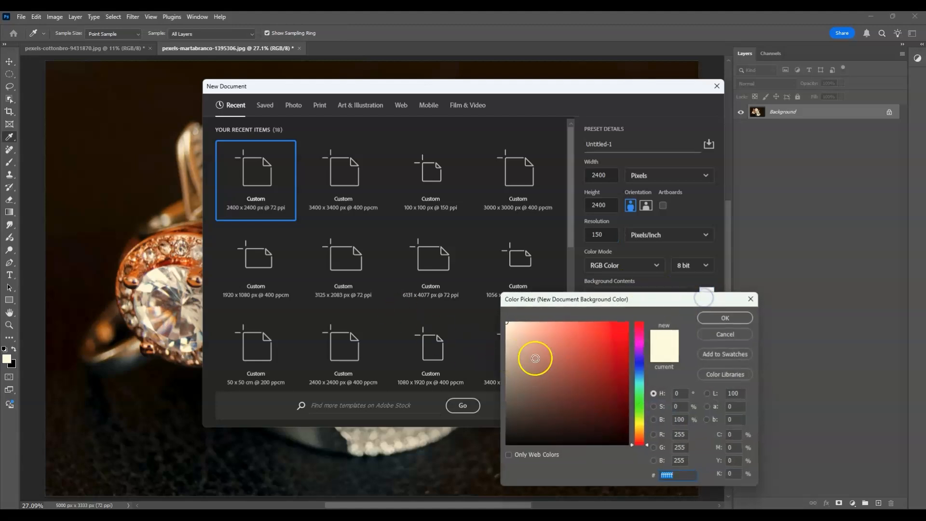
left_click(710, 318)
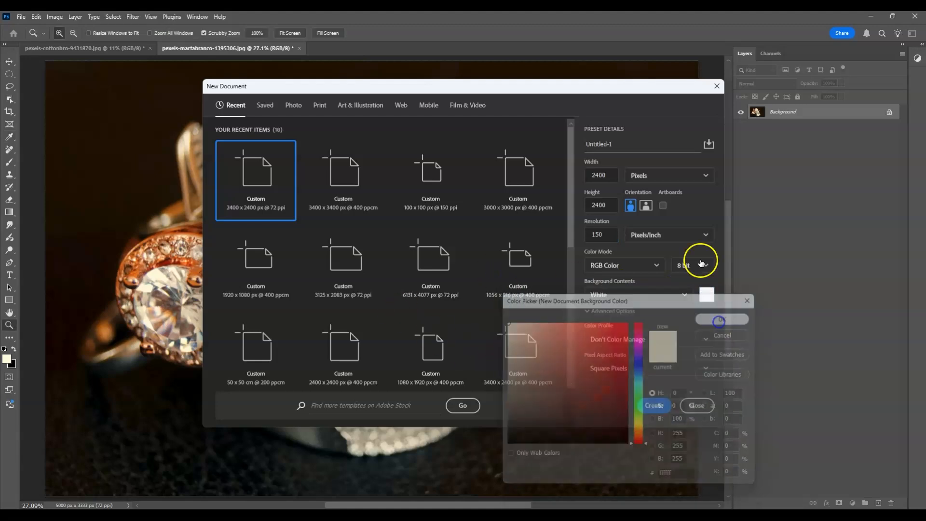
left_click(652, 406)
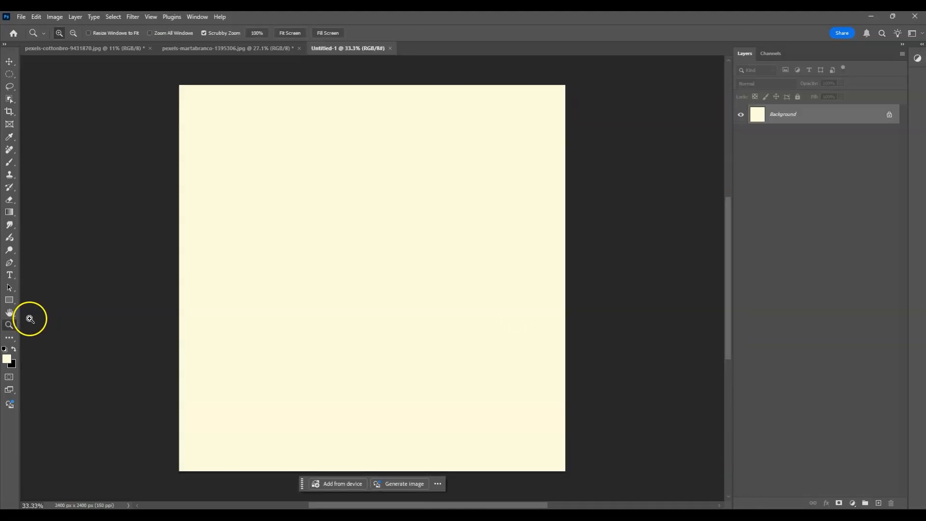
Step: Add a new layer and draw a tall, very narrow vertical elliptical selection in the upper middle of the canvas
left_click(287, 32)
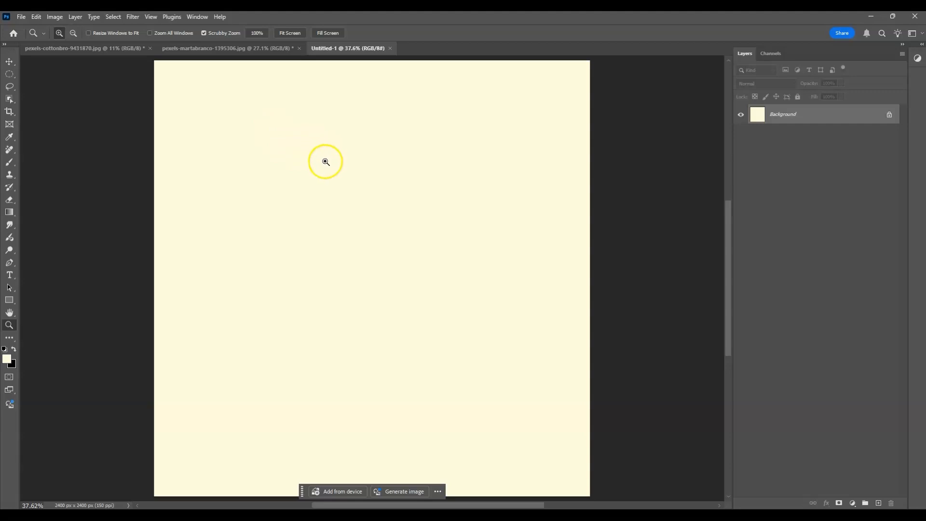
left_click(10, 74)
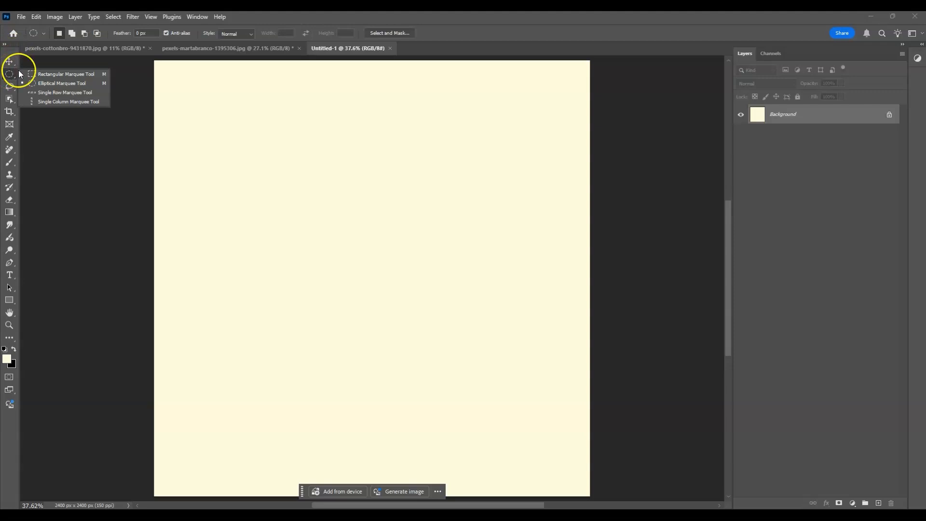
left_click(62, 83)
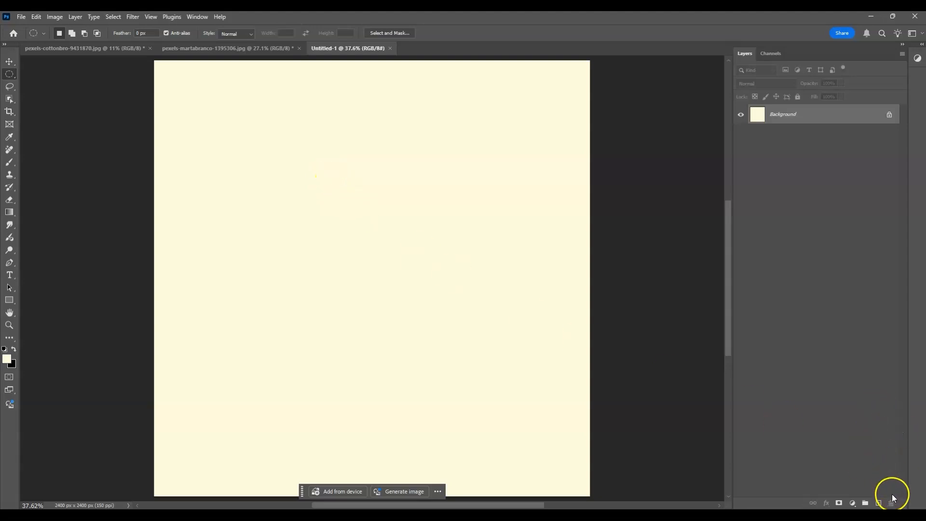
left_click(879, 503)
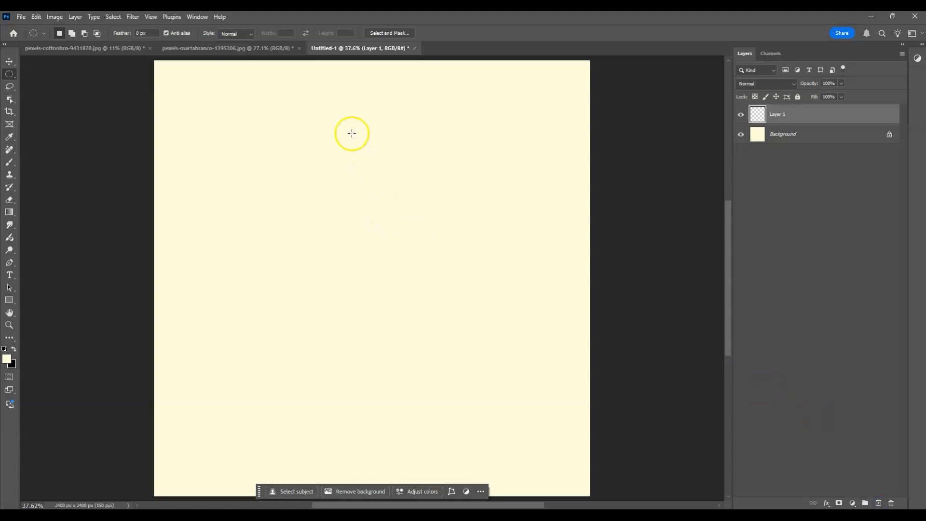
left_click_drag(349, 113, 357, 313)
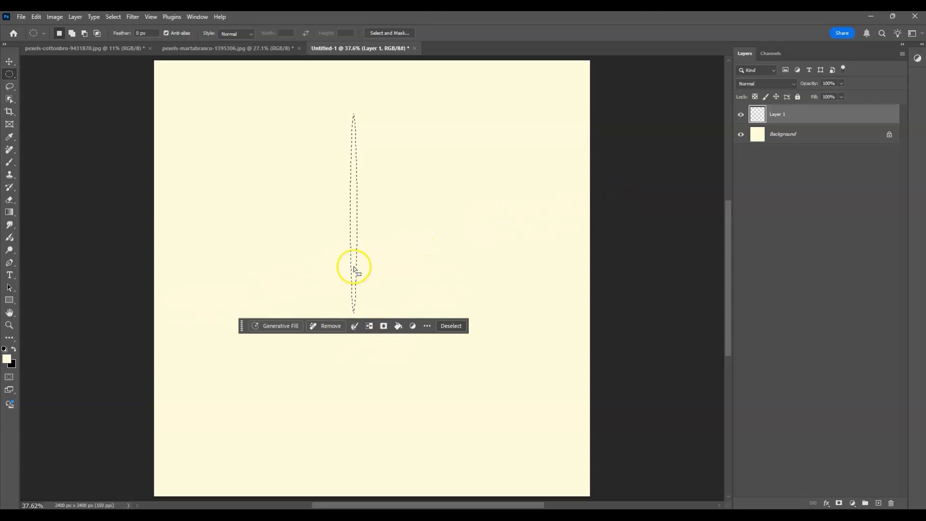
Step: Set the foreground color to black (000000), fill the elliptical selection with it, and deselect
left_click(9, 359)
left_click_drag(545, 404, 475, 488)
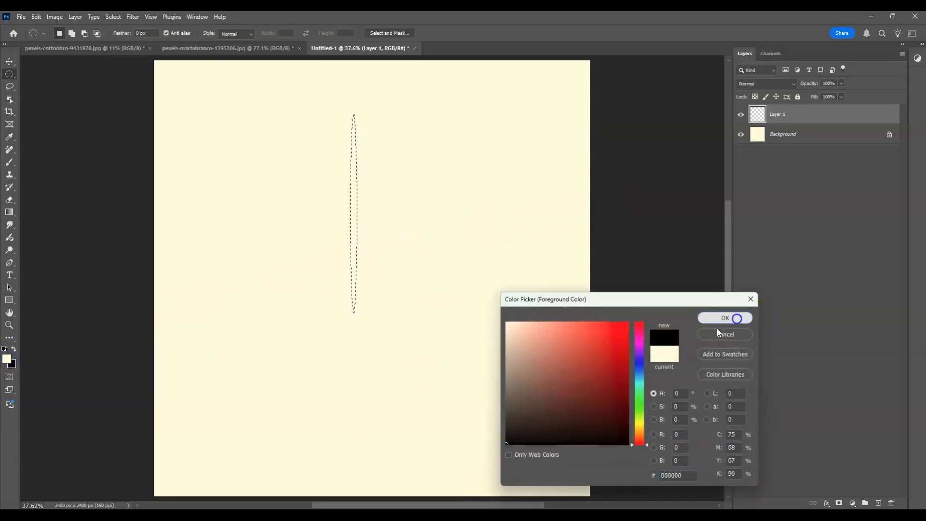
left_click(732, 317)
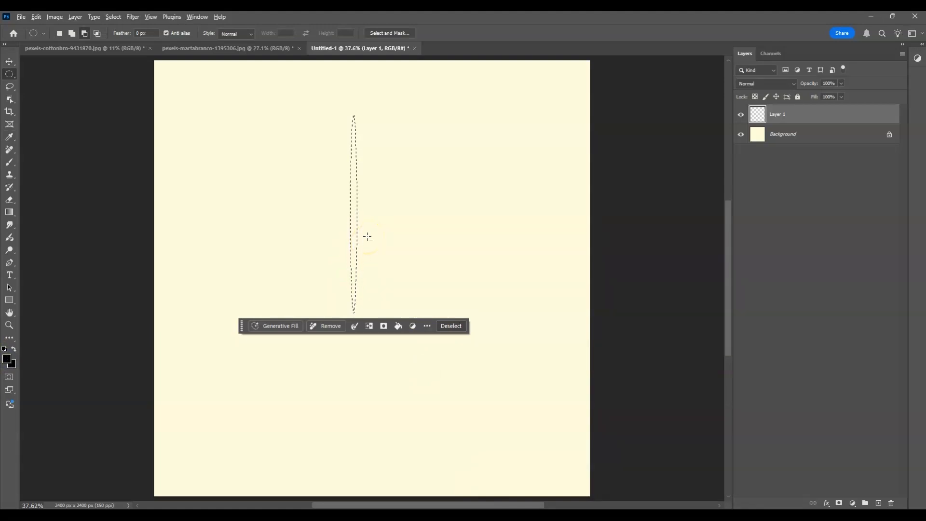
key("alt+BackSpace")
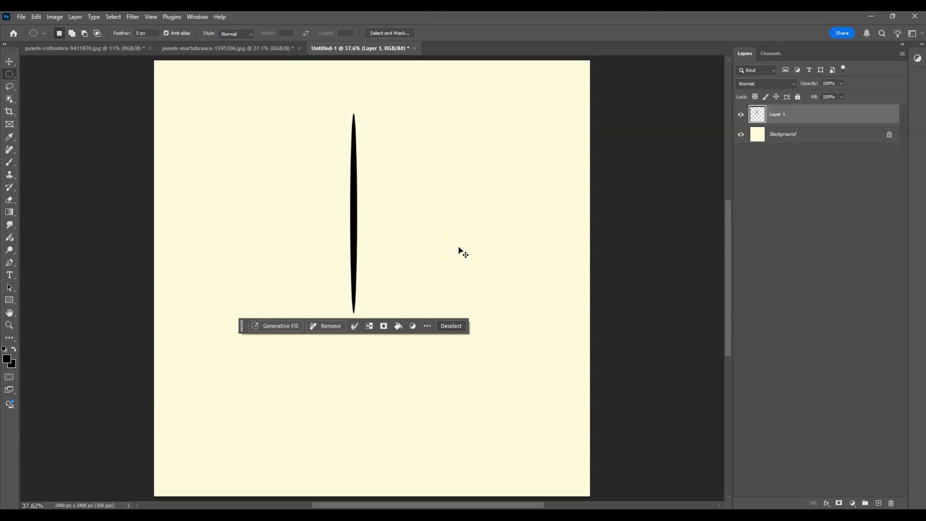
key("ctrl+d")
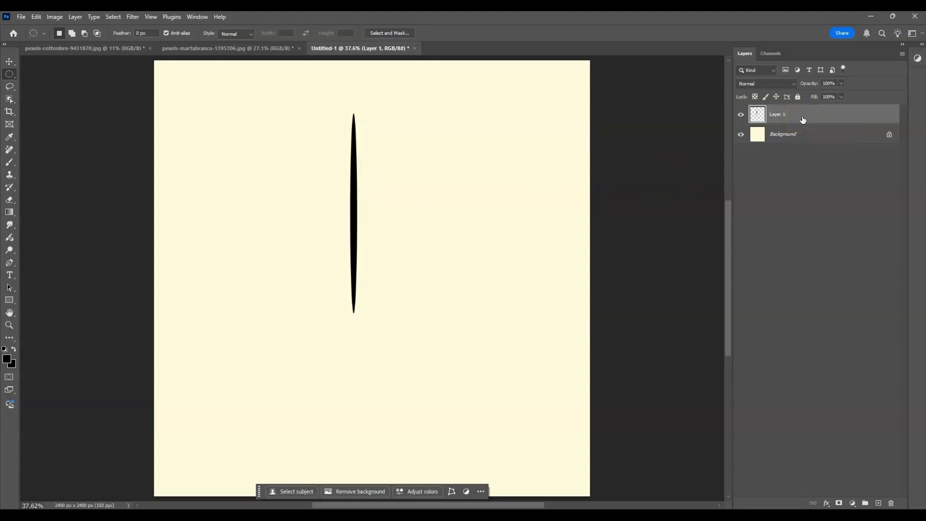
Step: Move the black ellipse near the canvas center, at about X 1200 px and Y 1095 px
key("ctrl+t")
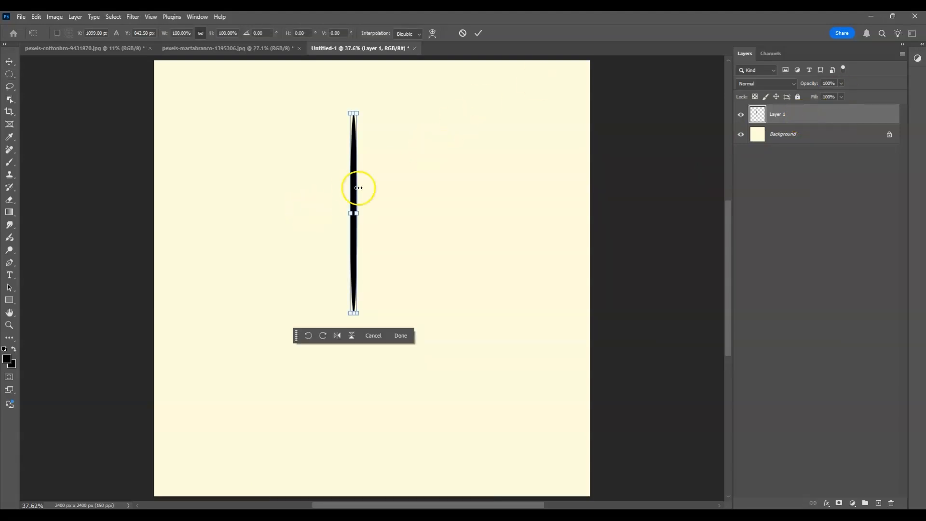
left_click_drag(353, 195, 372, 238)
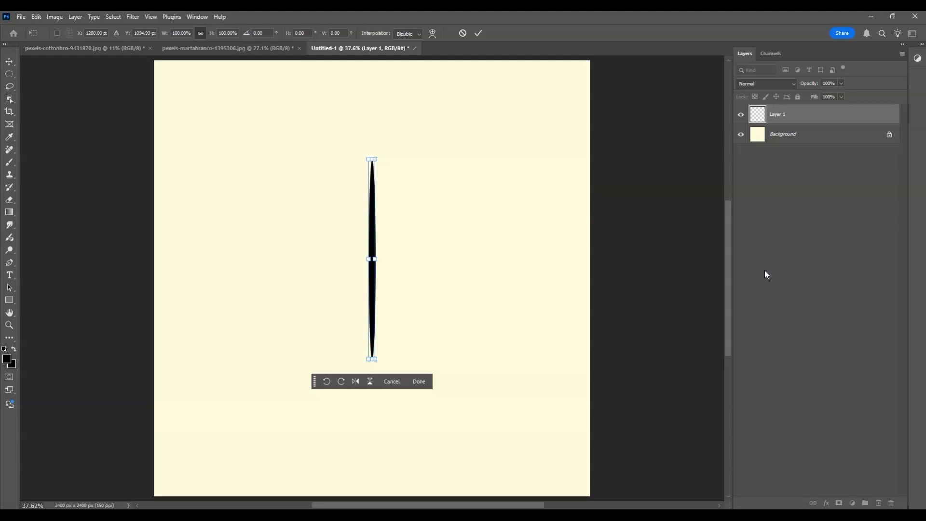
left_click(425, 363)
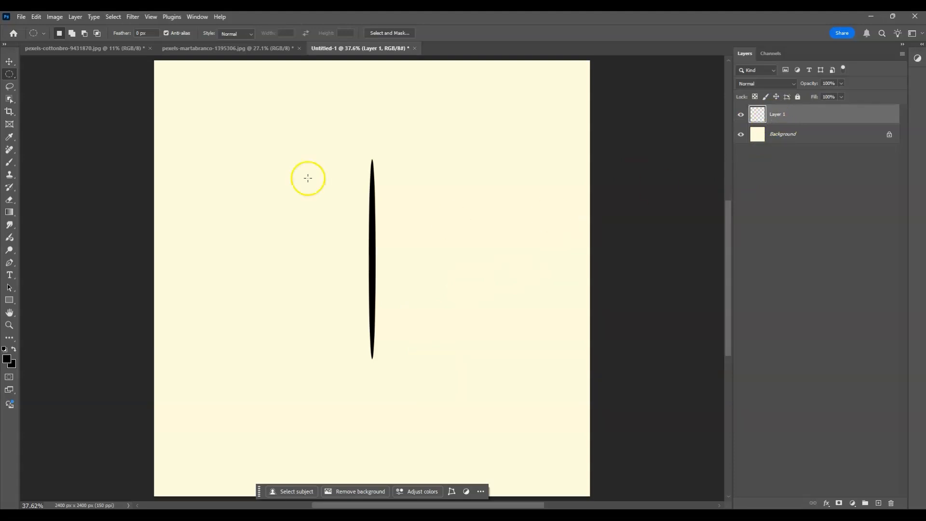
Step: Apply a Motion Blur to the ellipse with an angle of 90° and a distance of 500 pixels
left_click(134, 20)
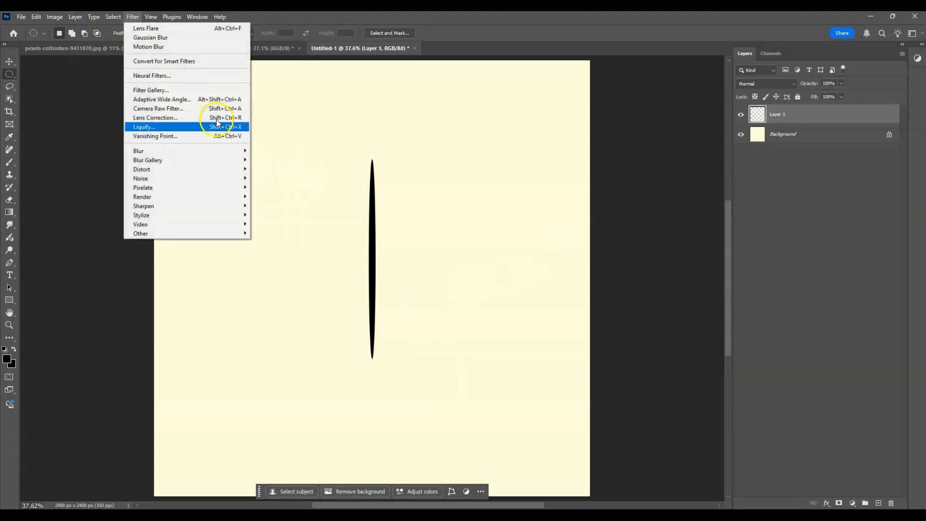
mouse_move(228, 153)
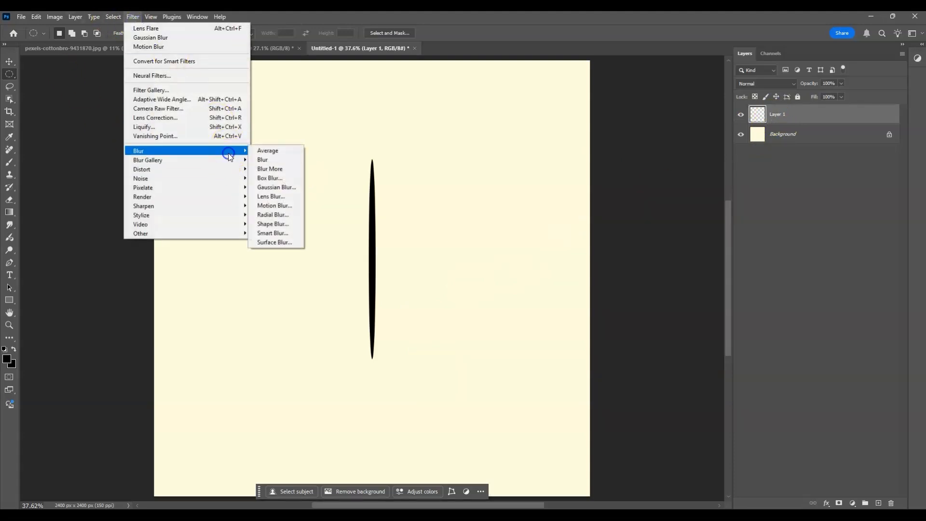
left_click(285, 209)
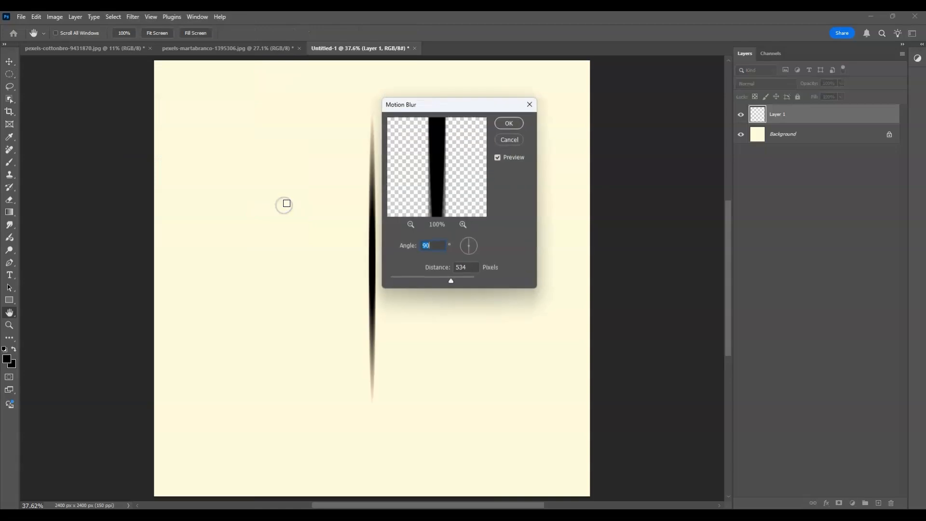
left_click_drag(480, 105, 556, 117)
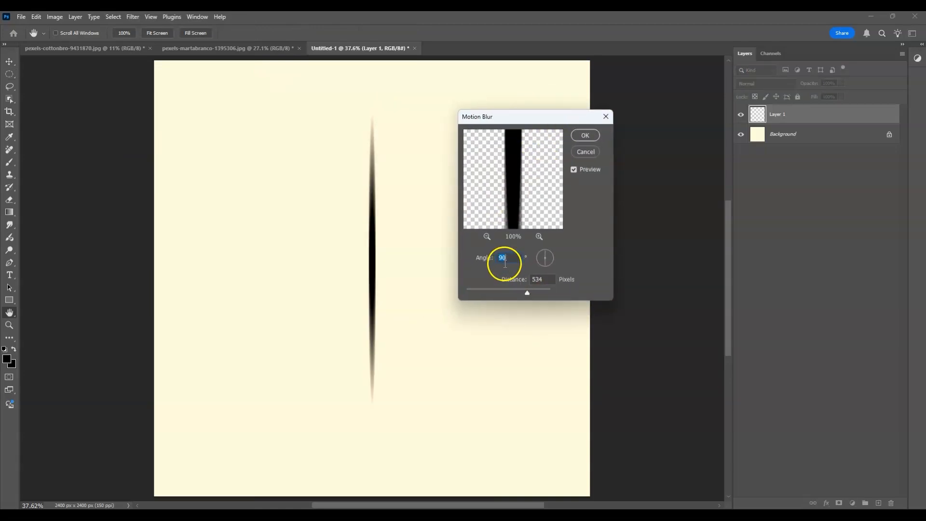
left_click(518, 278)
type("500")
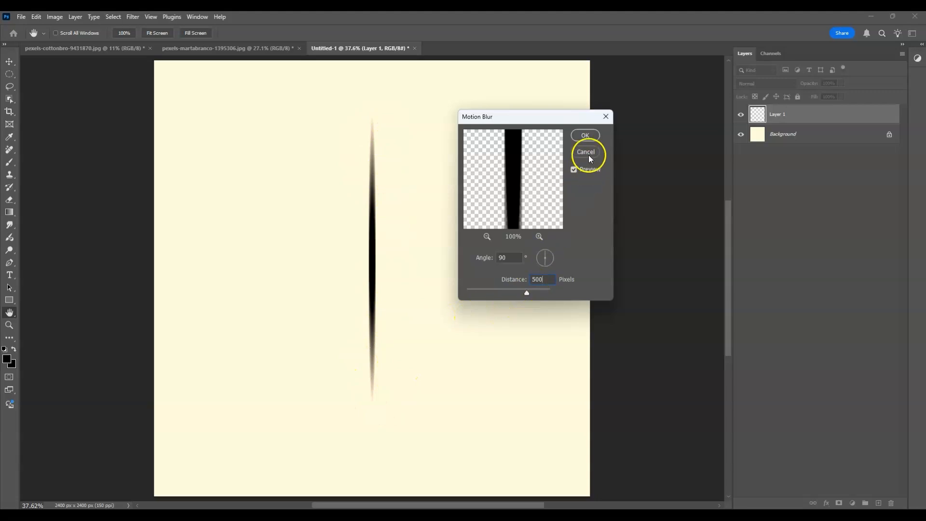
left_click(583, 134)
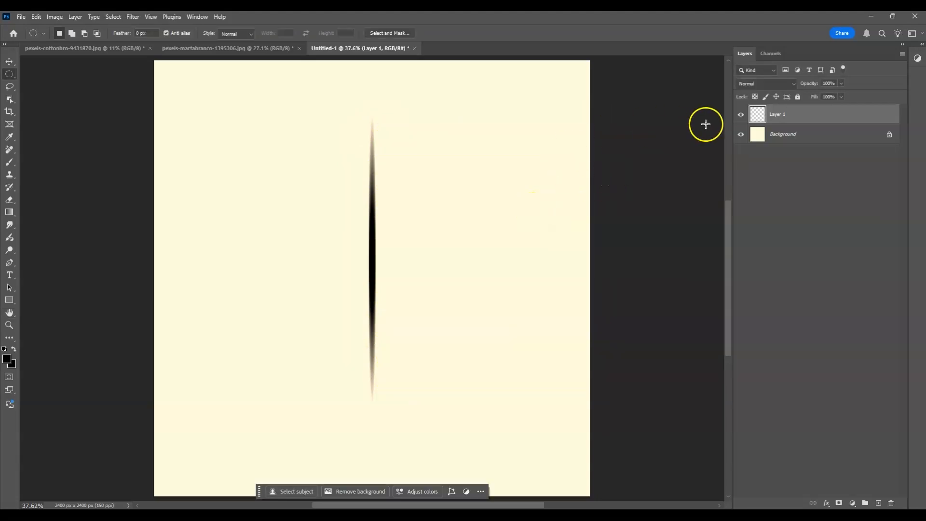
Step: Duplicate the blurred ellipse layer and rotate the copy -90° to form a cross
left_click(779, 120)
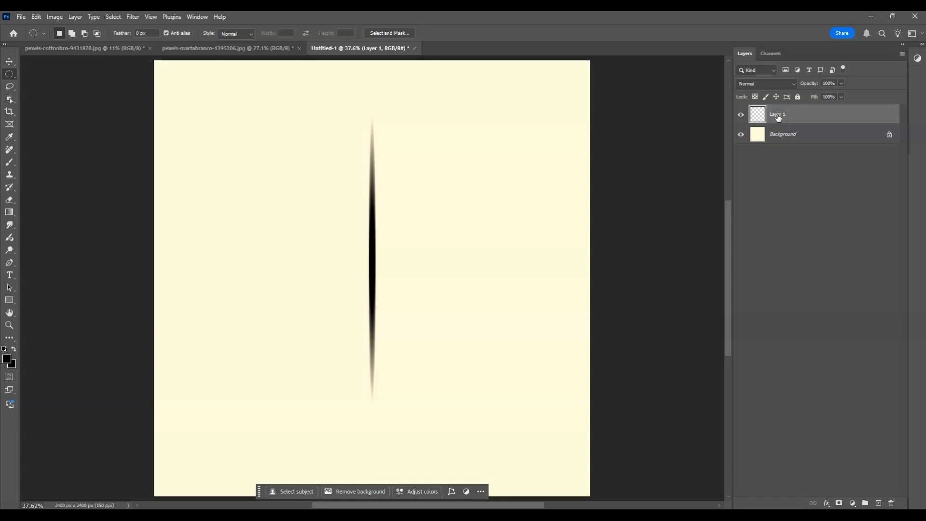
key("ctrl+j")
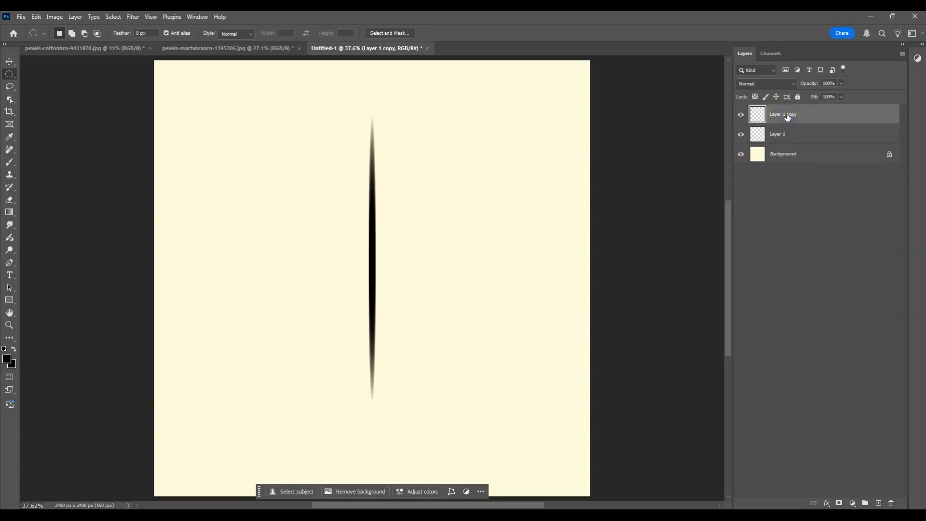
key("ctrl+t")
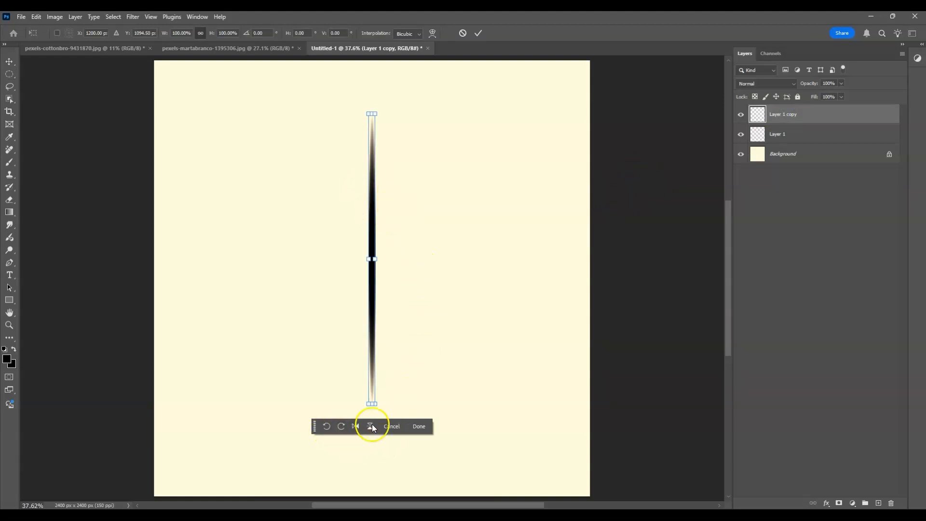
left_click(328, 427)
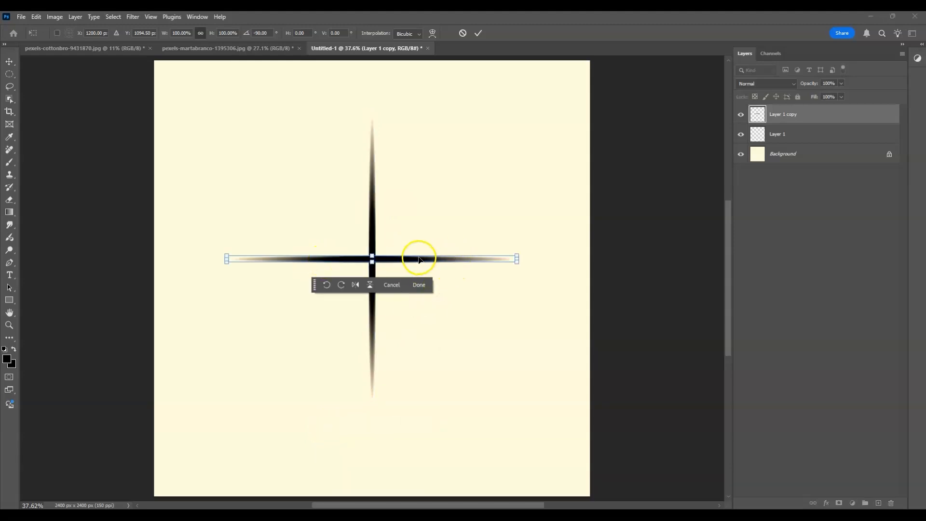
left_click(421, 286)
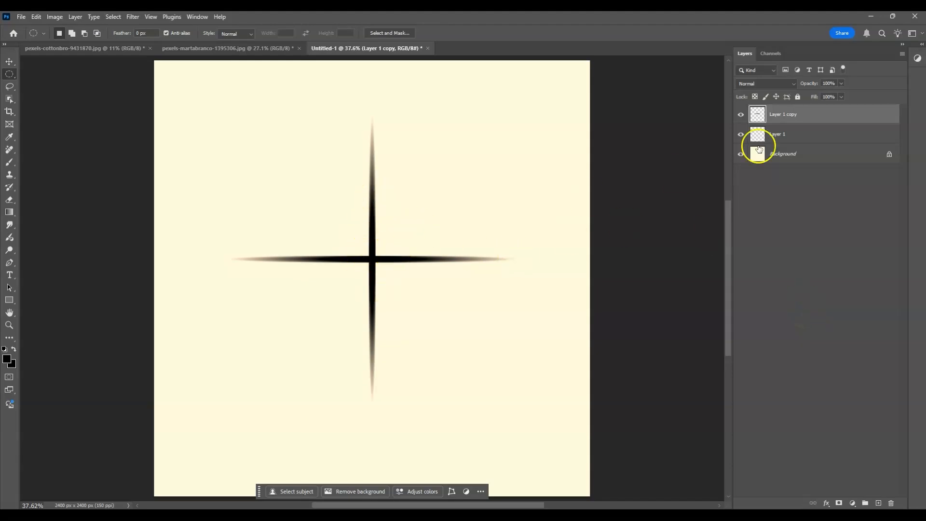
Step: Merge the two blurred ellipse layers into a single cross layer
left_click(806, 118)
left_click(808, 132, "shift")
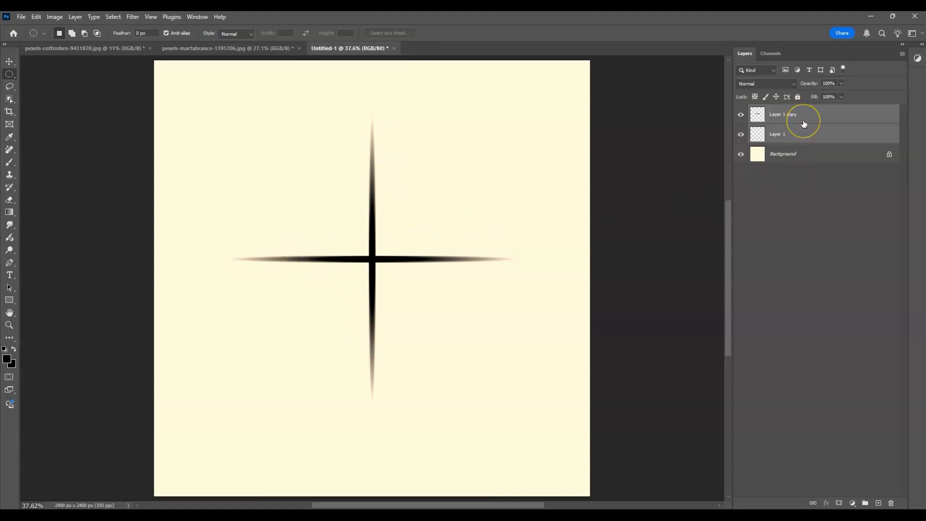
key("ctrl+e")
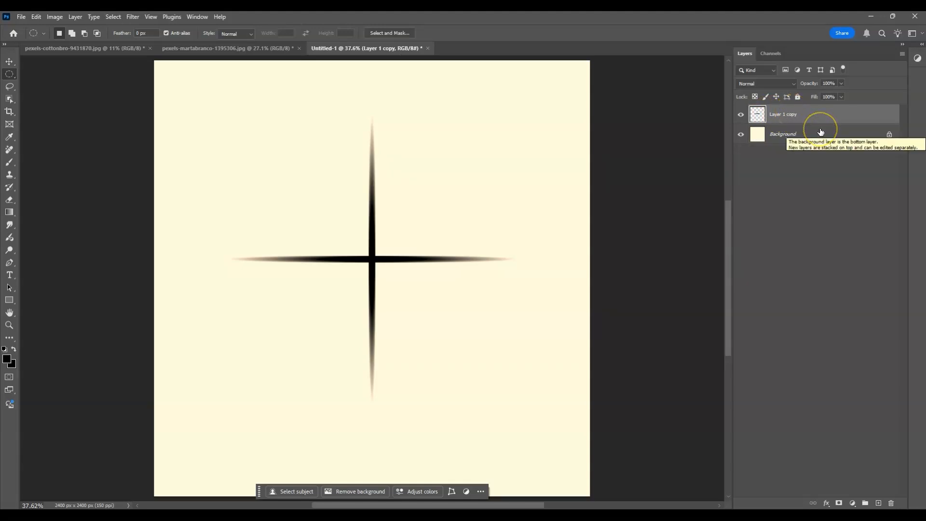
Step: Duplicate the cross layer, rotate the copy about 42°, scale it to about 67.6%, and recenter it on the original cross
key("ctrl+j")
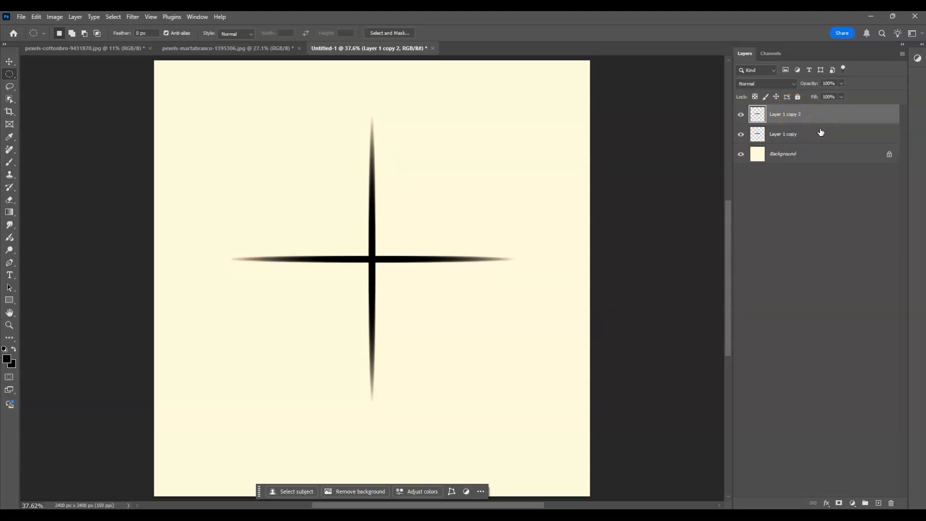
left_click(829, 112)
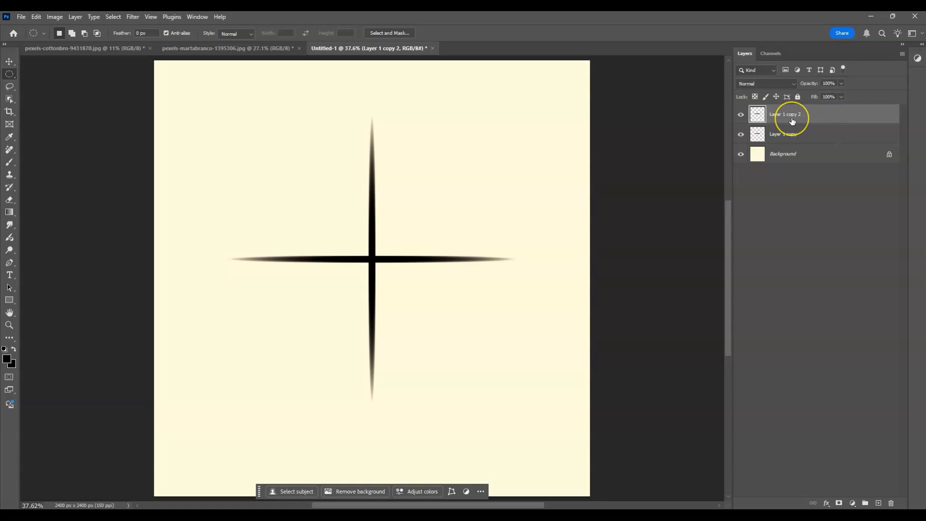
key("ctrl+t")
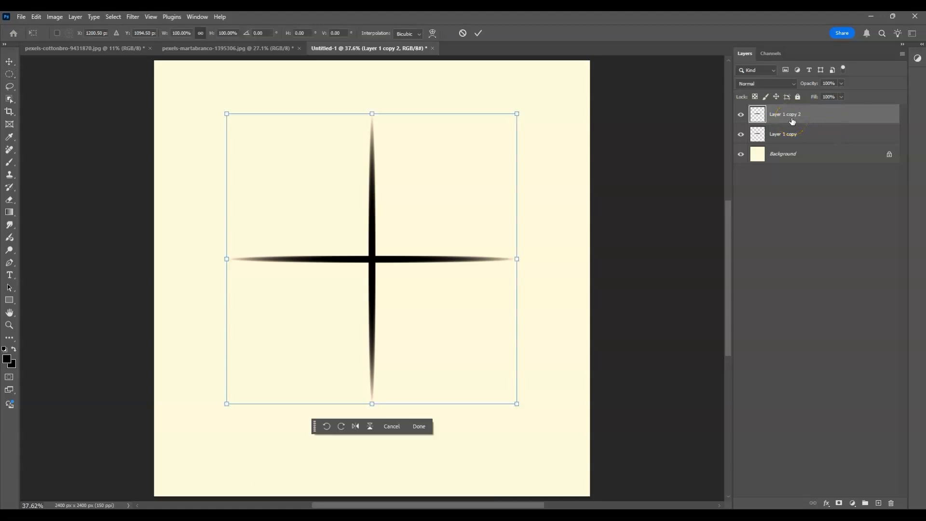
left_click_drag(203, 226, 303, 166)
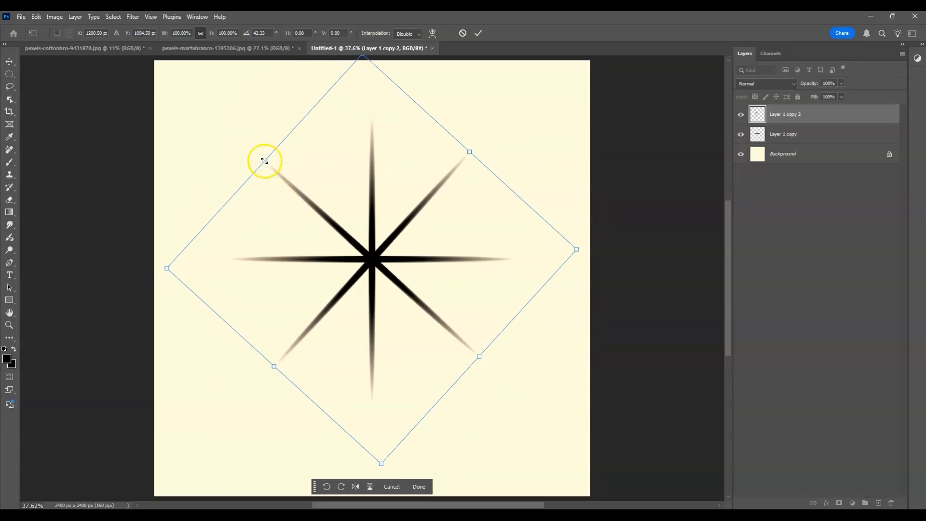
left_click_drag(264, 161, 332, 225)
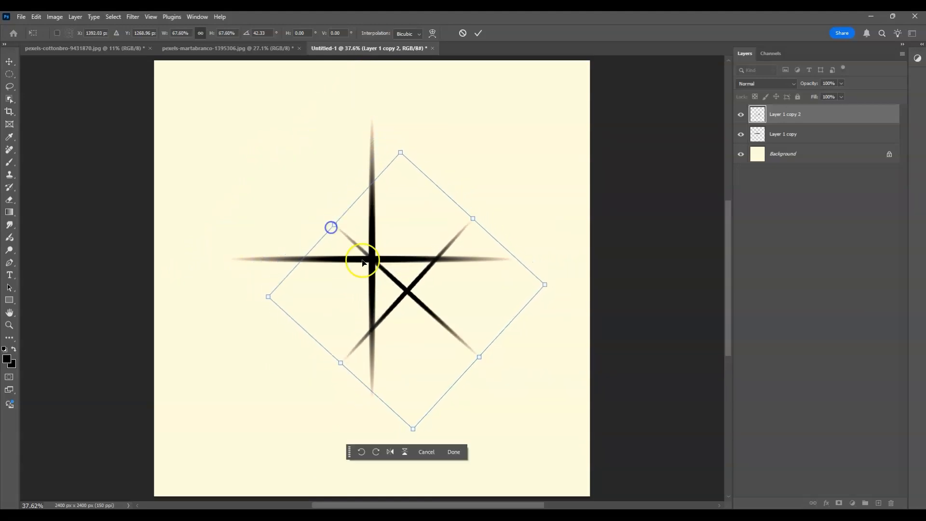
left_click_drag(417, 291, 380, 262)
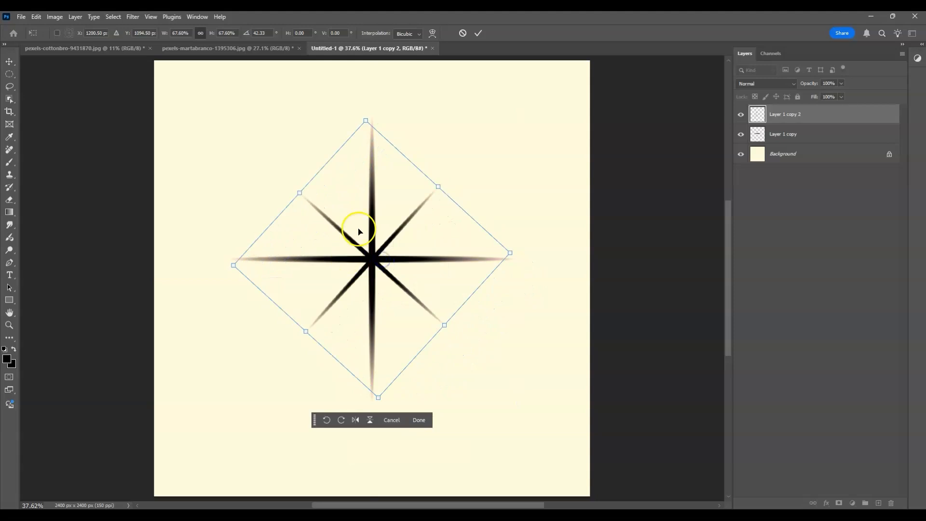
left_click(616, 222)
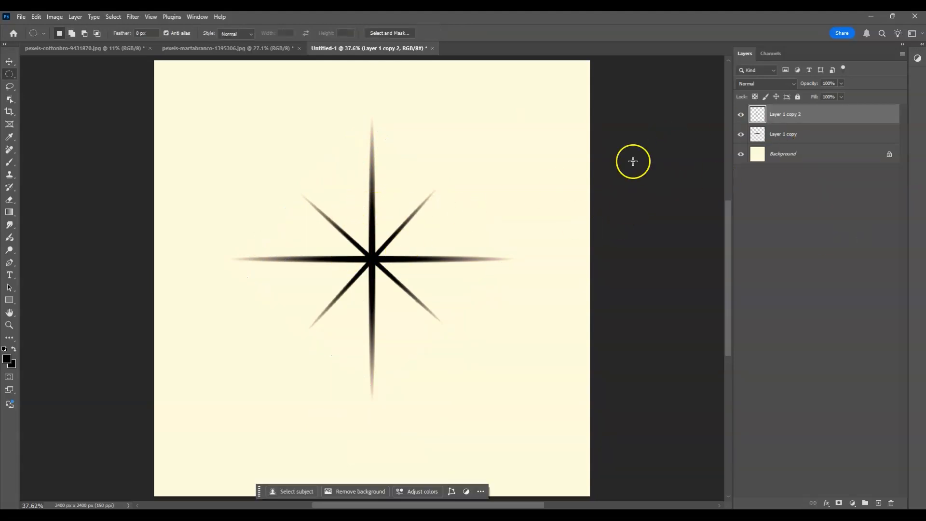
Step: Merge the large cross and the smaller diagonal cross into one eight-pointed star layer
left_click(791, 121)
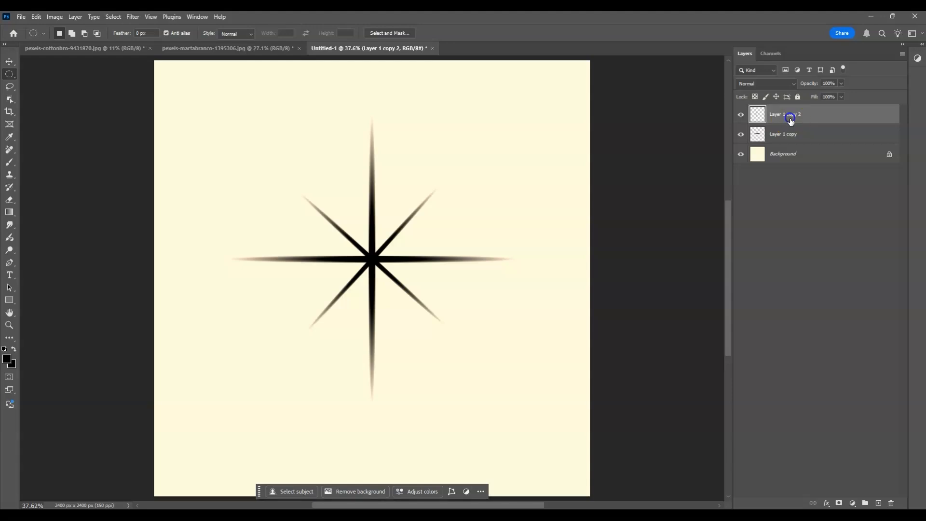
left_click(790, 133, "shift")
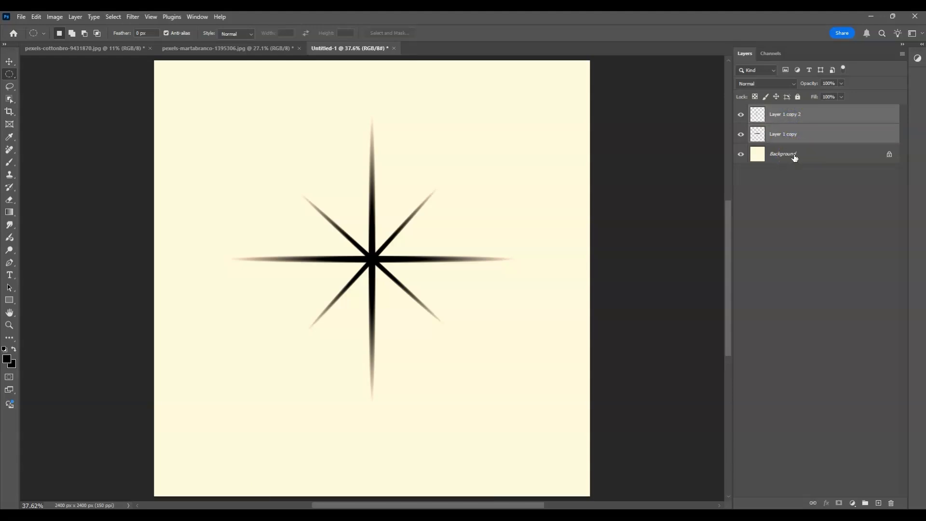
key("ctrl+e")
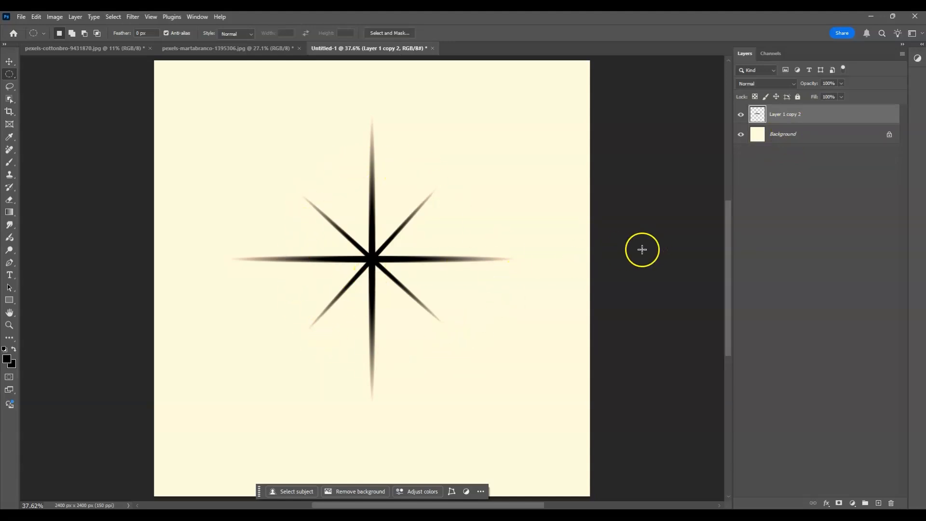
Step: Define the eight-pointed star as a brush preset named "sparkle"
left_click(36, 18)
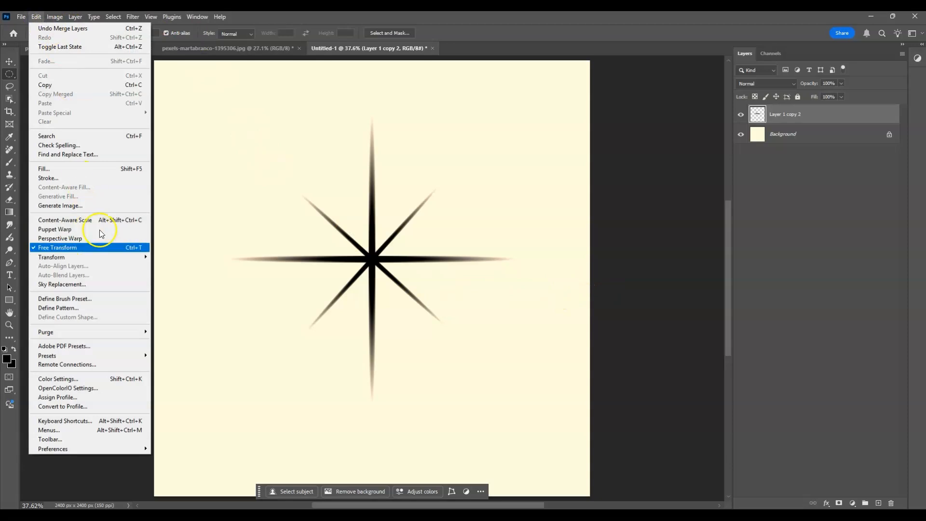
left_click(82, 298)
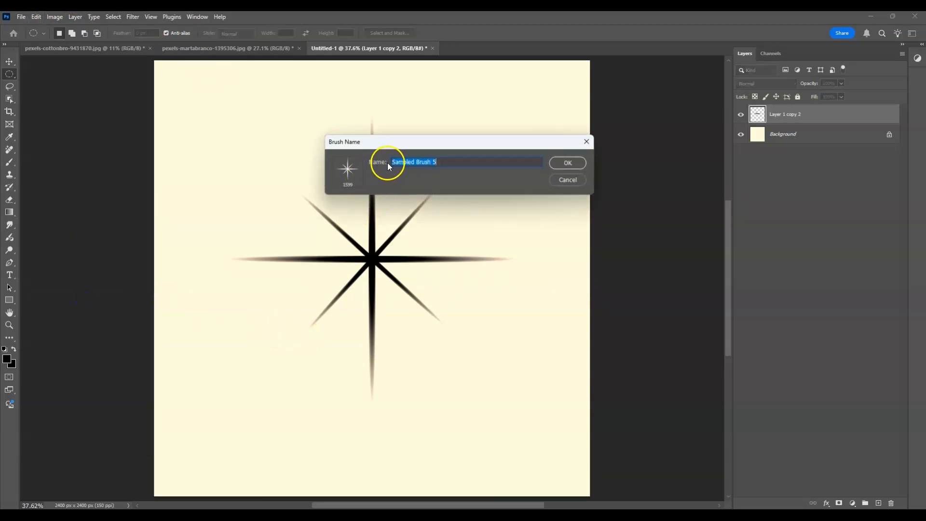
type("sparkle")
left_click(568, 164)
Step: With the Brush tool active, switch to the ring photo pexels-martabranco-1395306.jpg and add a new empty layer
key("b")
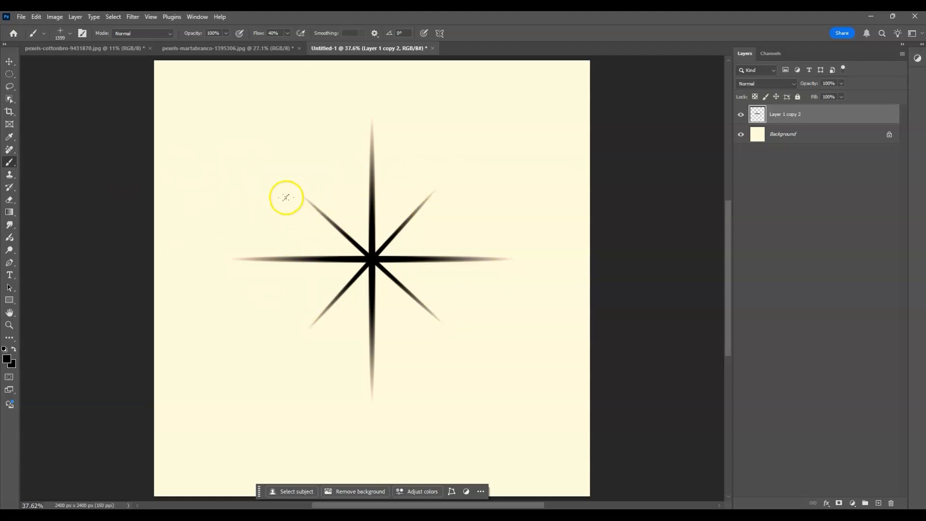
left_click(239, 48)
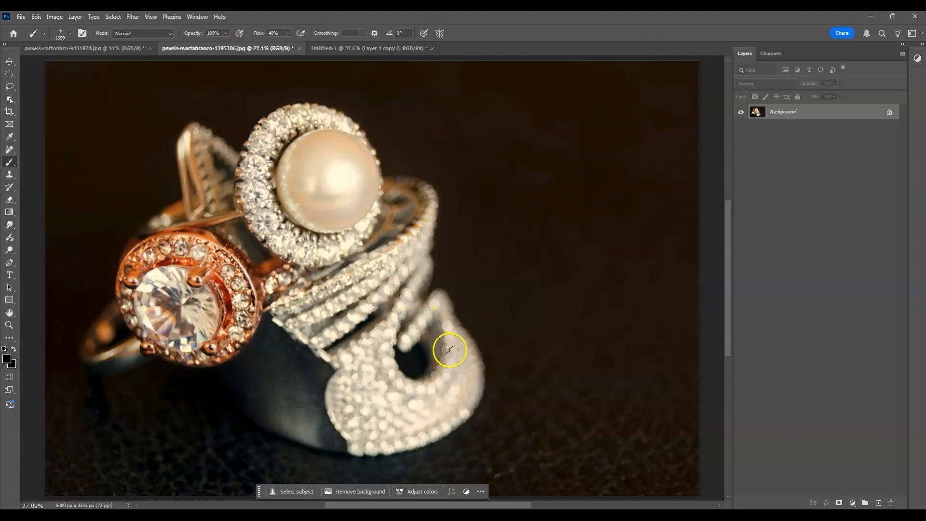
left_click(878, 503)
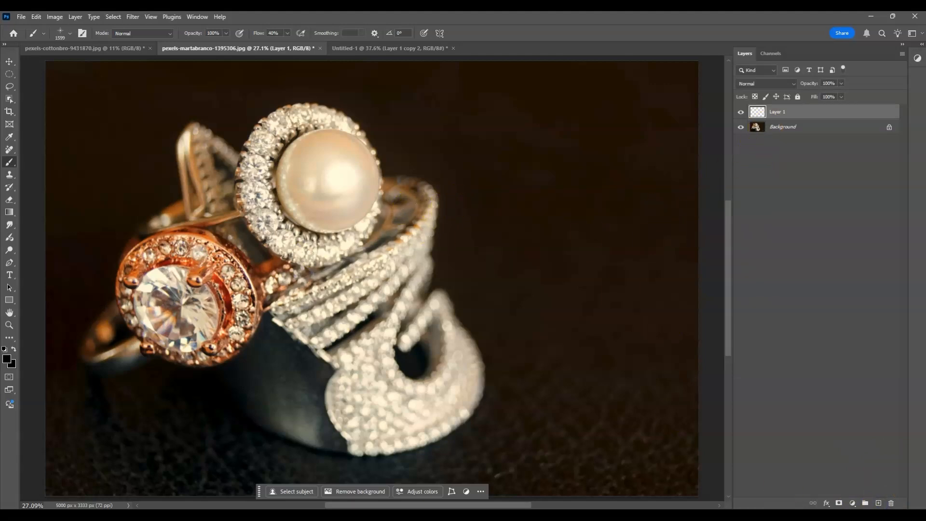
Step: Set the foreground color to white (ffffff) and stamp one sparkle at brush size 1100 on the pearl's highlight
left_click(6, 359)
left_click_drag(553, 383, 506, 322)
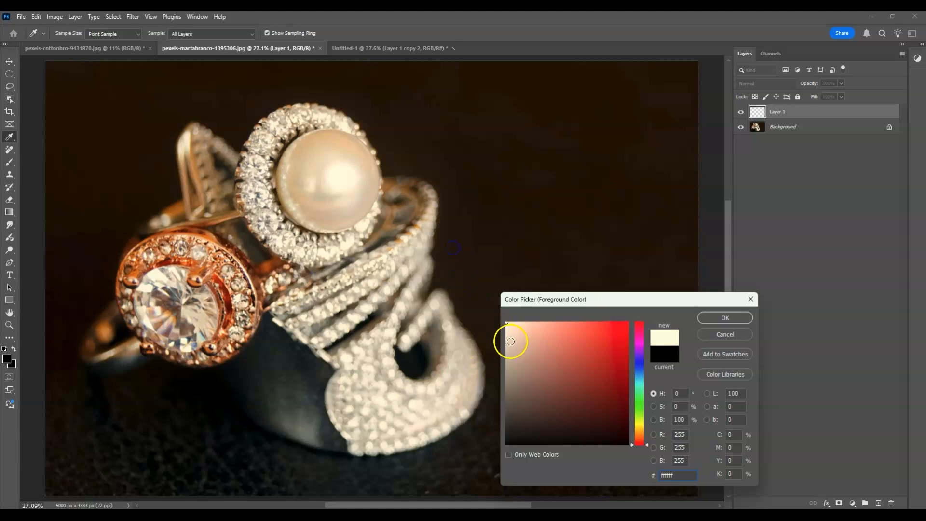
left_click(726, 318)
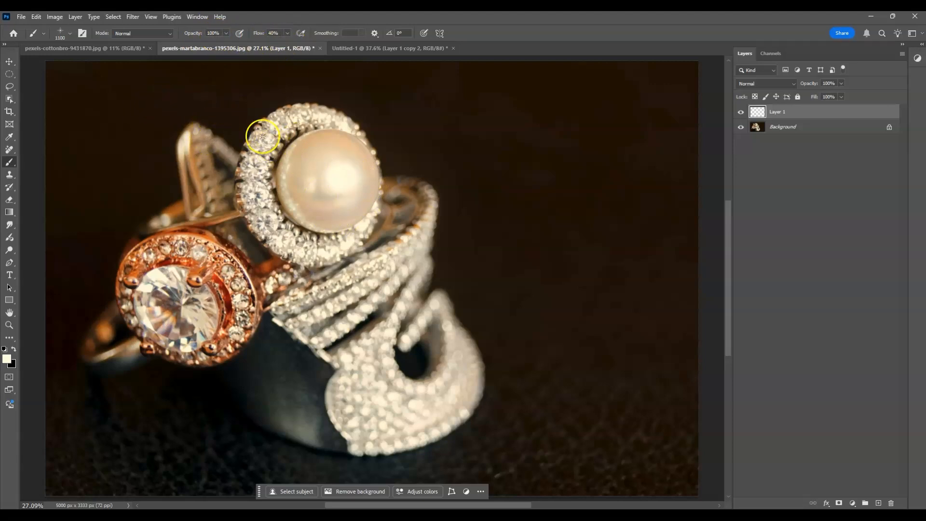
left_click(340, 176)
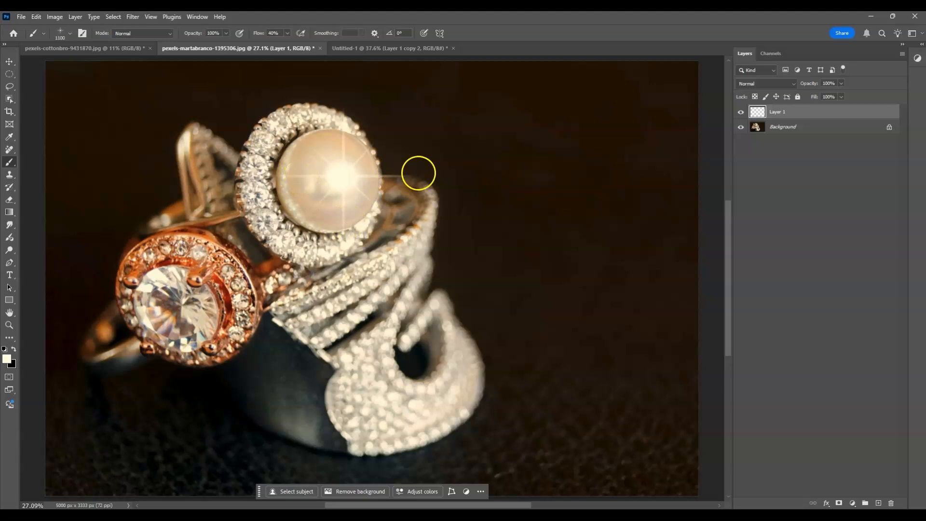
Step: Duplicate the pearl's sparkle layer, move the copy onto the rose-gold ring's large stone, and rotate it slightly clockwise
left_click(780, 115)
key("ctrl+j")
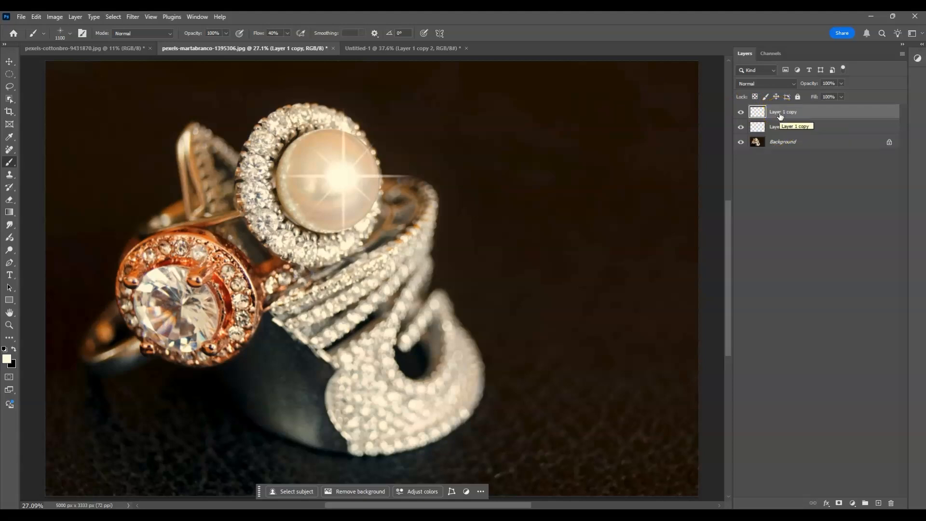
left_click(796, 115)
key("ctrl+t")
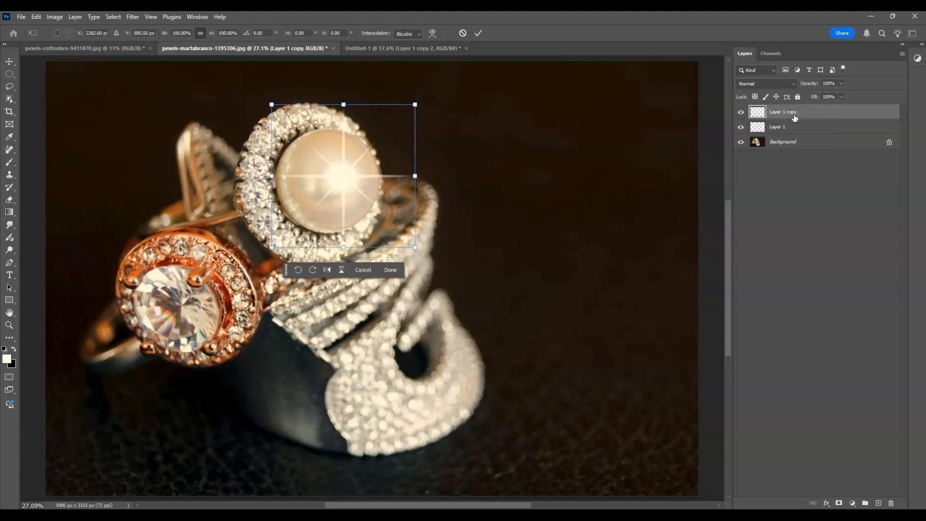
left_click_drag(357, 179, 167, 280)
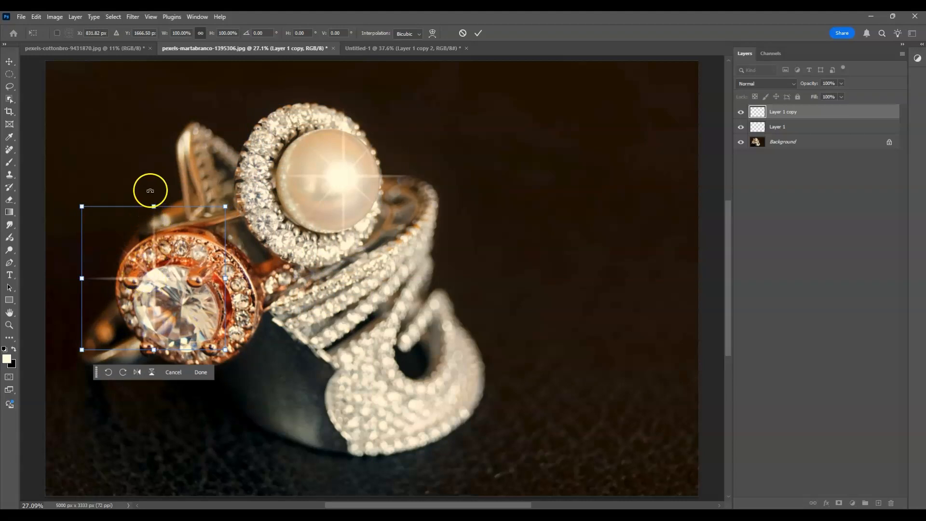
left_click_drag(150, 190, 193, 201)
left_click_drag(176, 273, 177, 270)
key("Return")
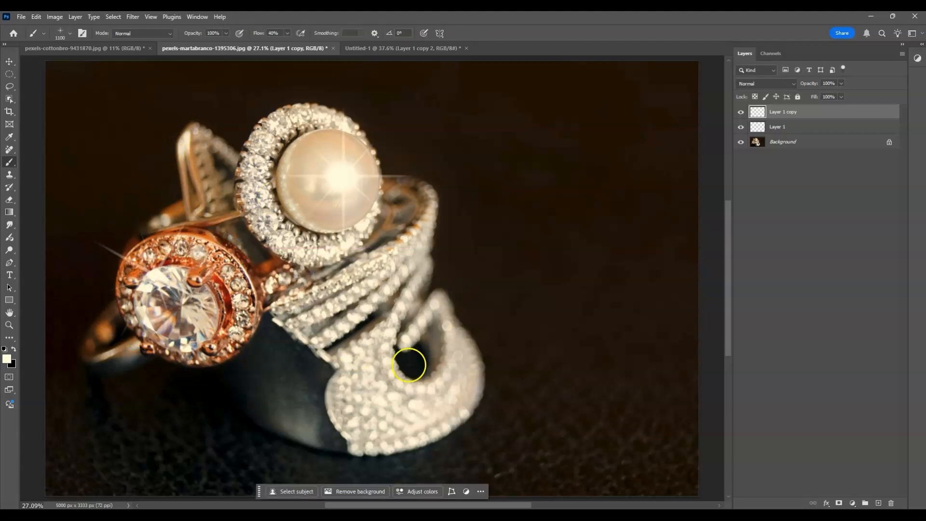
Step: Reduce the brush size to 400 and stamp small sparkles on the pearl's stone halo and the beaded silver band
key("bracketleft")
key("bracketleft")
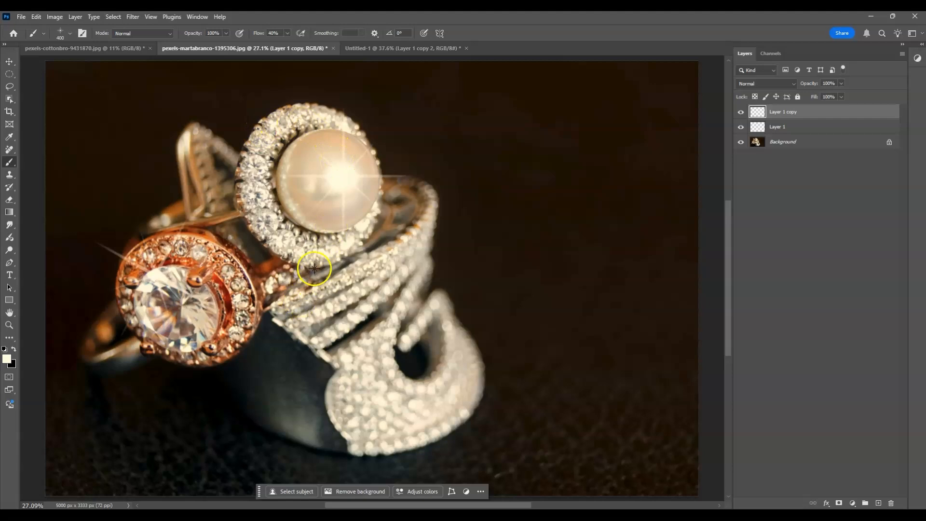
left_click(280, 242)
left_click(393, 334)
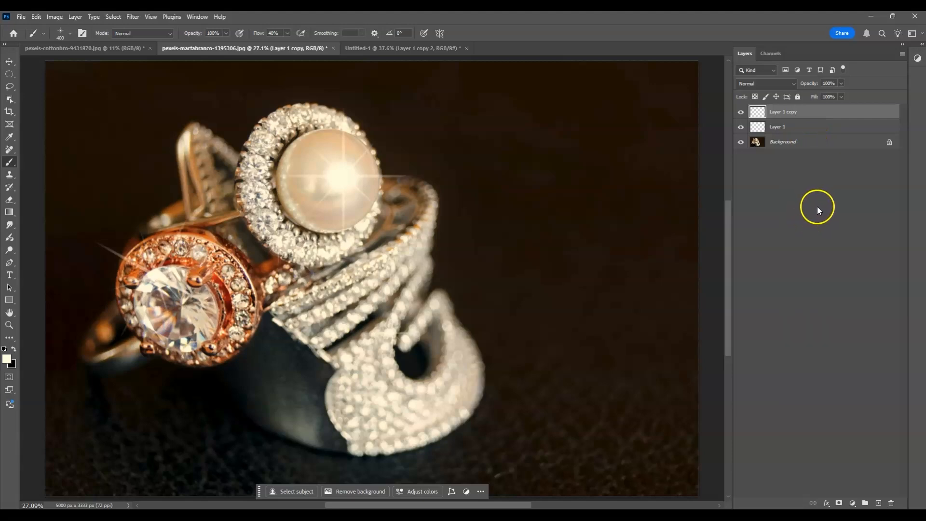
Step: Set the blend mode of both sparkle layers to Overlay and deselect the layers
left_click(794, 129)
left_click(794, 112)
left_click(807, 127, "shift")
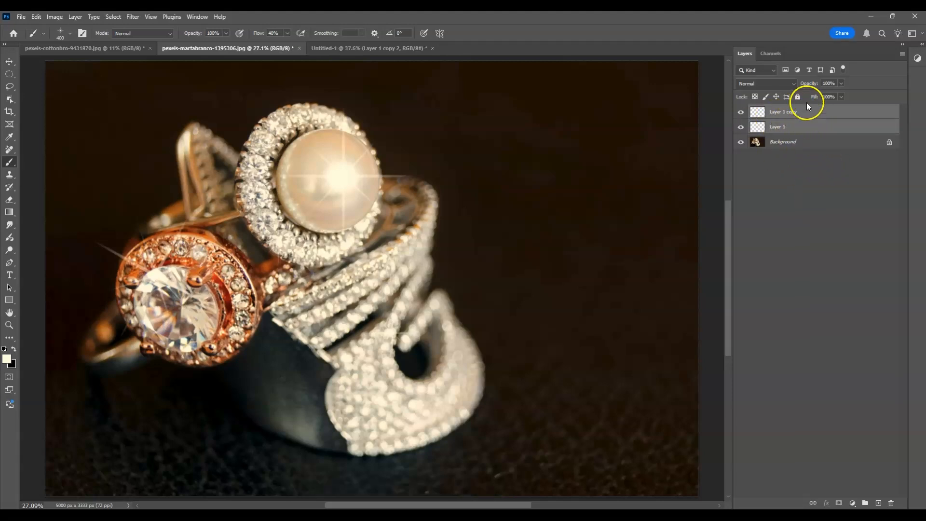
left_click(794, 83)
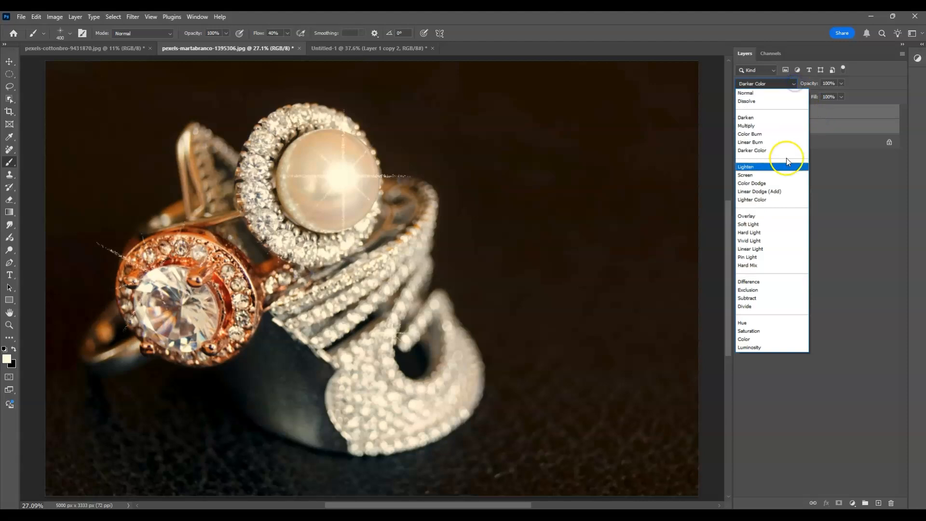
left_click(772, 215)
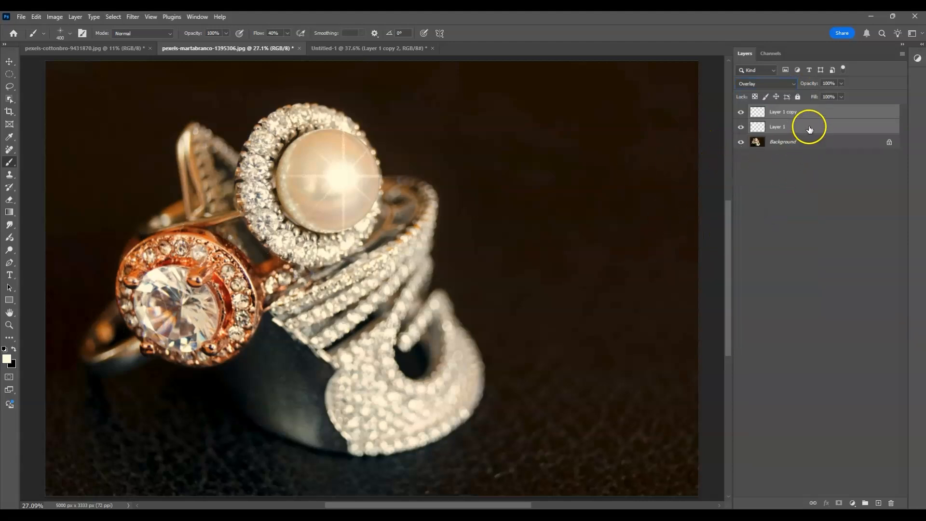
left_click(811, 167)
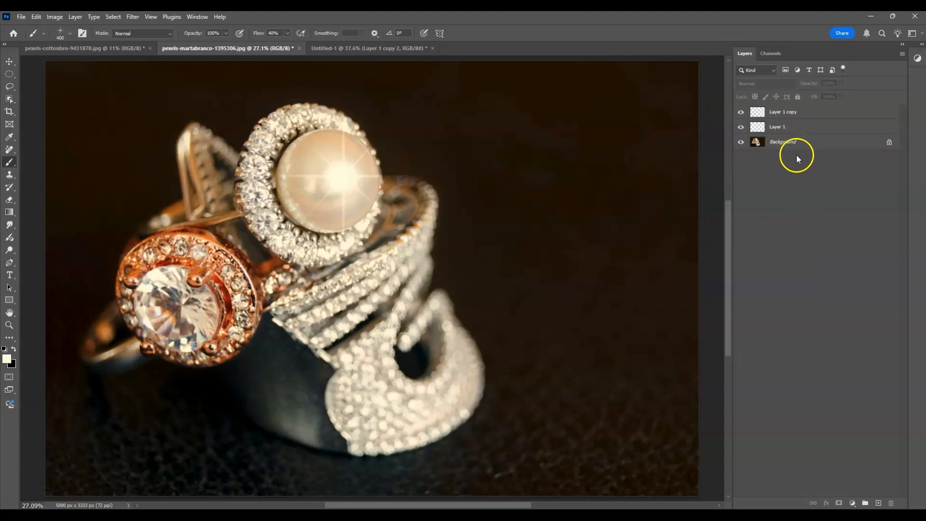
Step: Add an Outer Glow effect to Layer 1 with its blend mode set to Overlay
left_click(800, 124)
right_click(801, 124)
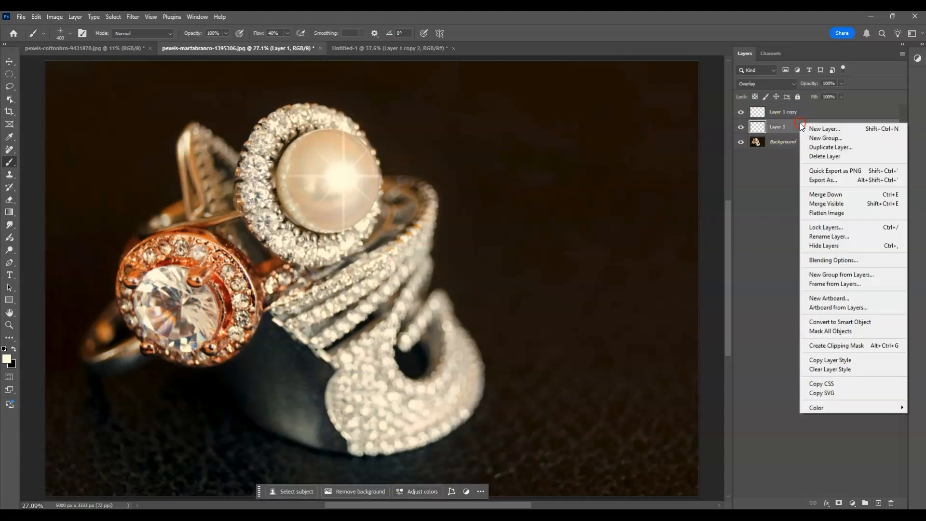
left_click(848, 259)
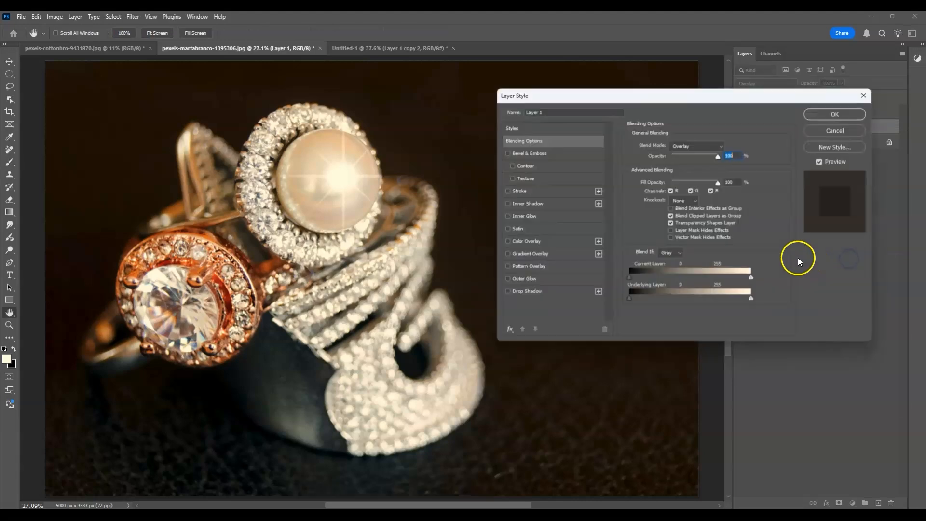
left_click_drag(568, 97, 562, 97)
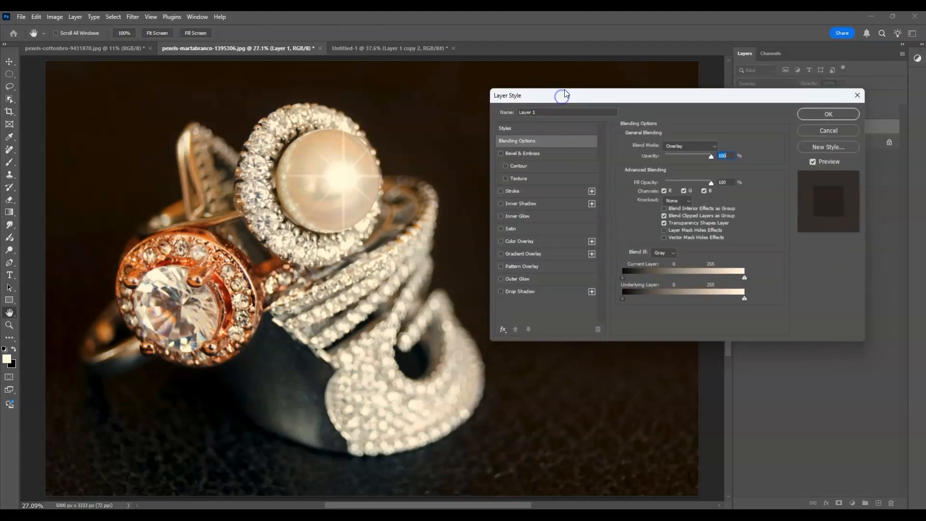
left_click(501, 281)
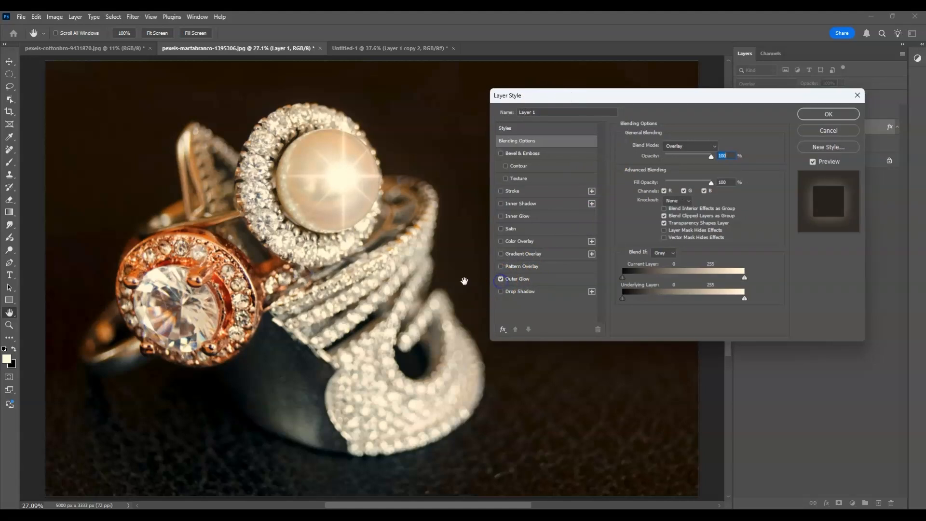
left_click(531, 281)
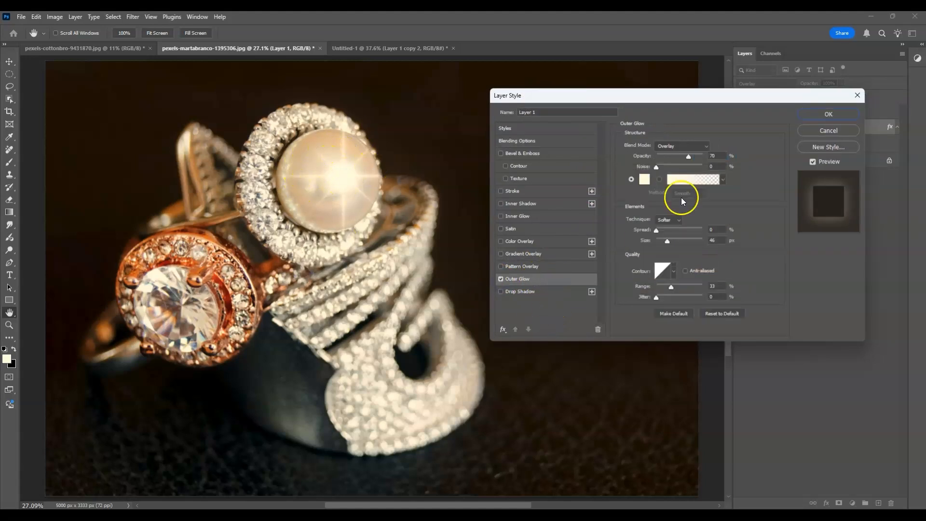
left_click(674, 149)
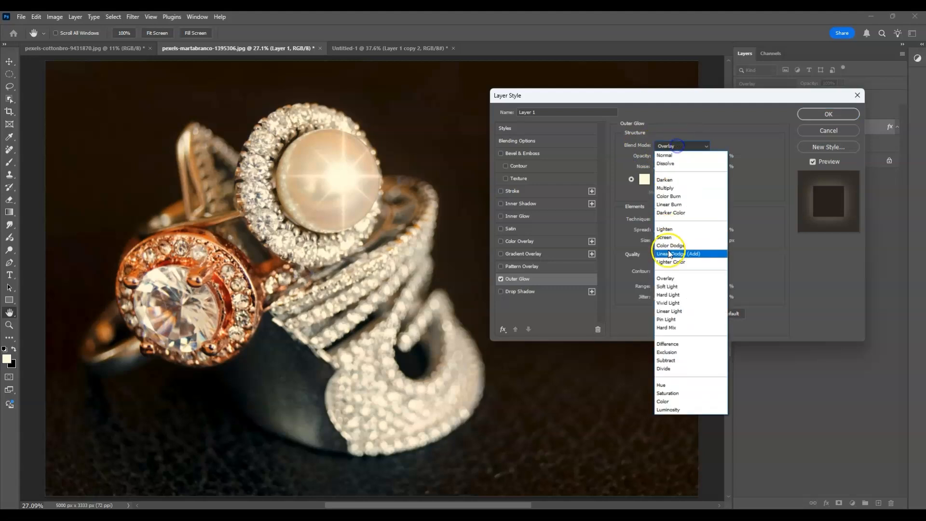
left_click(672, 279)
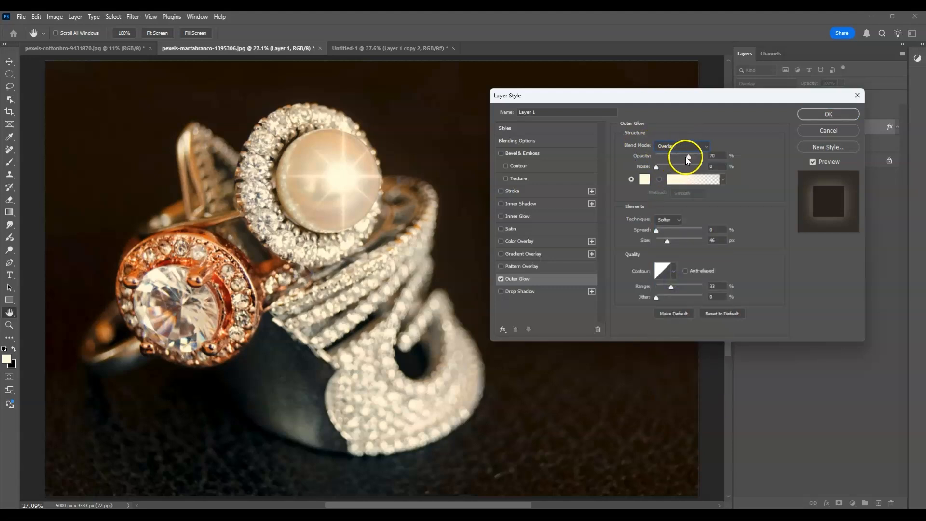
Step: Set the outer glow to 70% opacity and white (ffffff), adjust its size, and copy the effect to Layer 1 copy
mouse_move(689, 160)
left_mouse_down()
mouse_move(672, 161)
mouse_move(699, 161)
mouse_move(689, 158)
left_mouse_up()
left_click(646, 183)
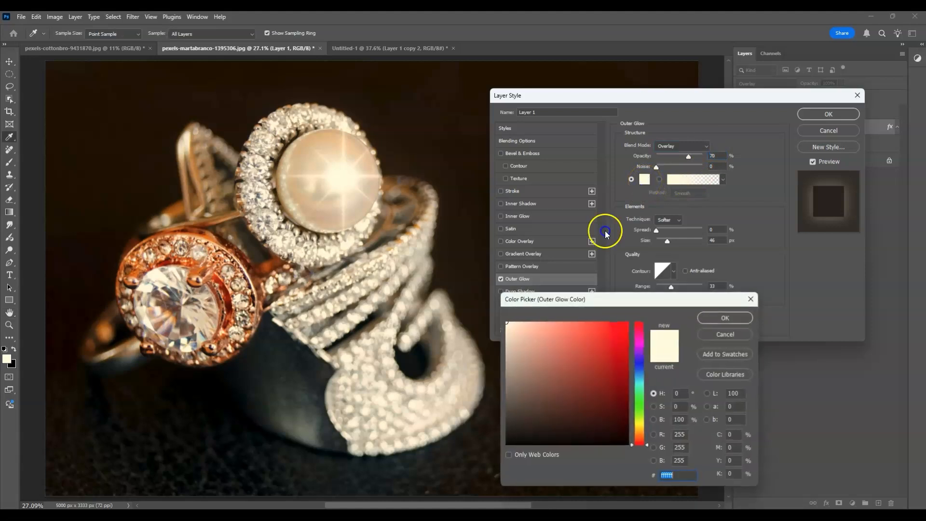
left_click(729, 317)
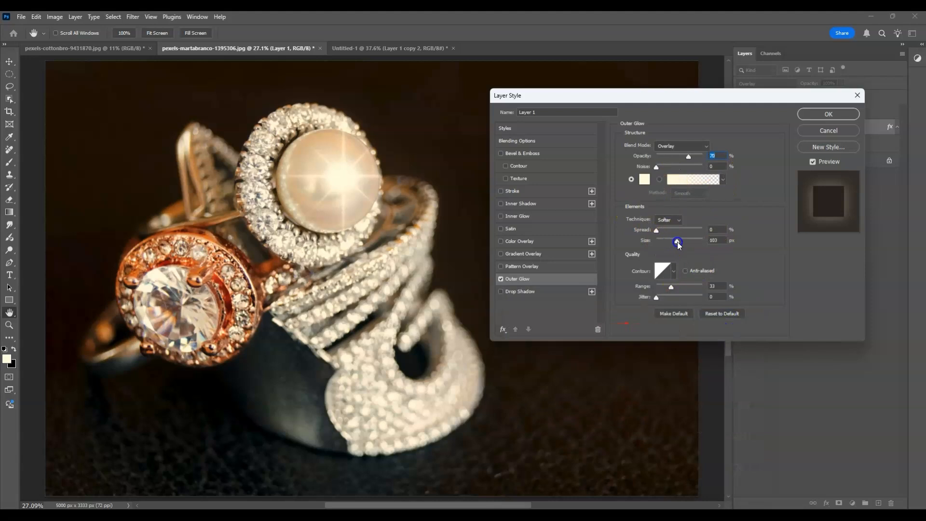
left_click_drag(691, 242, 664, 245)
left_click(815, 120)
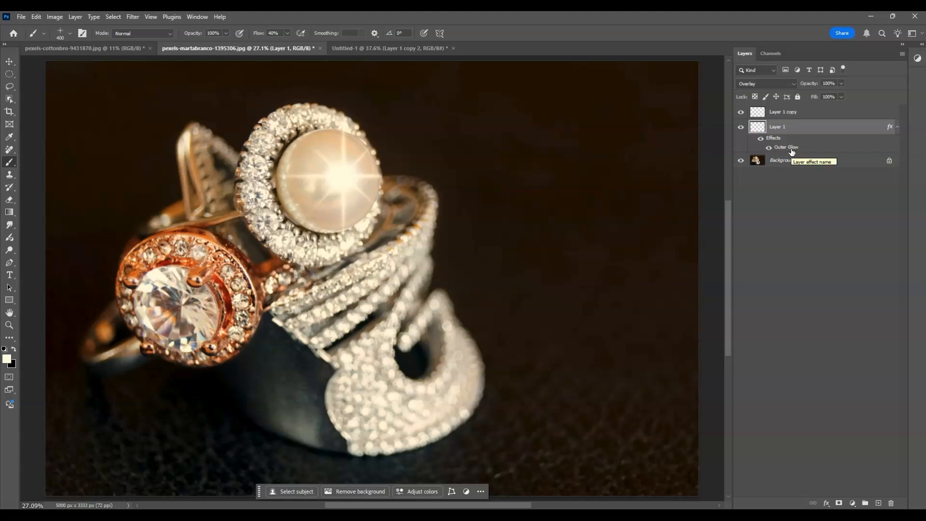
left_click_drag(795, 148, 793, 111)
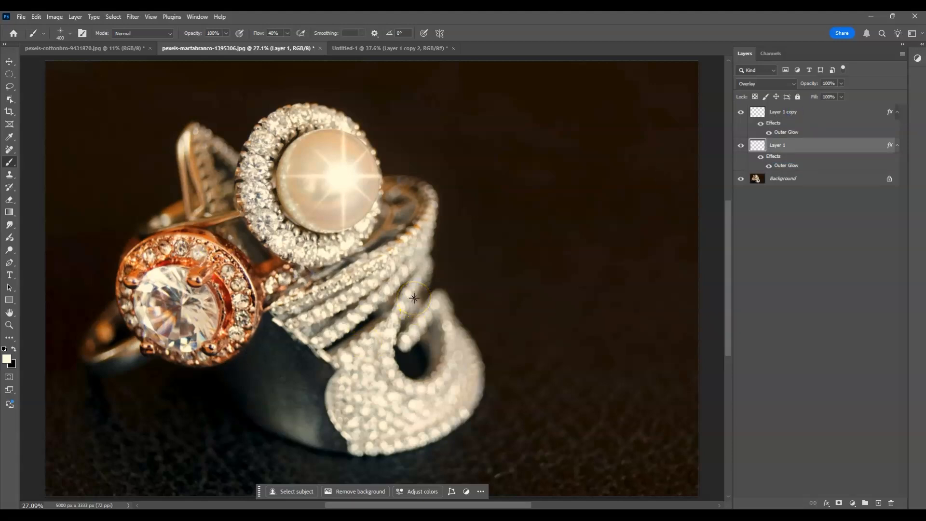
Step: Add a black (000000) Solid Color fill layer above Layer 1 copy
left_click(784, 114)
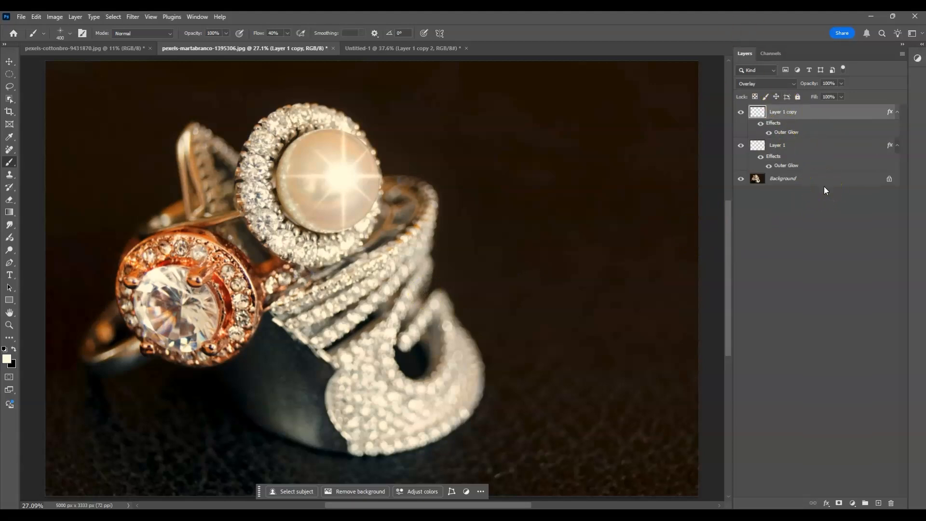
left_click(853, 503)
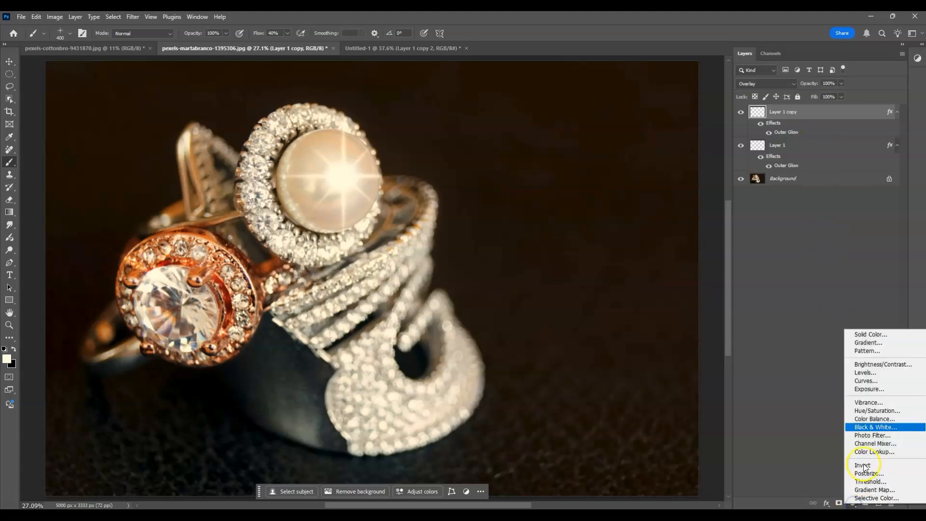
left_click(863, 335)
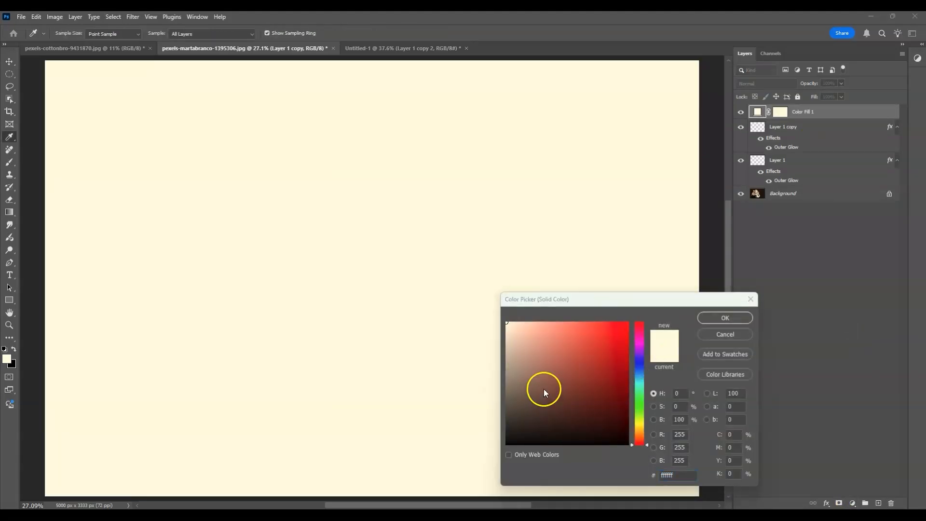
left_click_drag(526, 418, 500, 466)
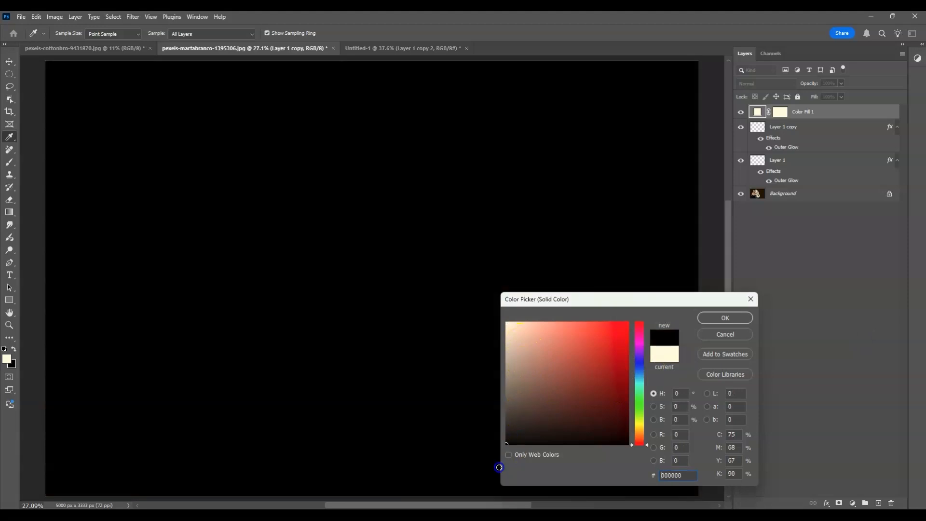
left_click(724, 318)
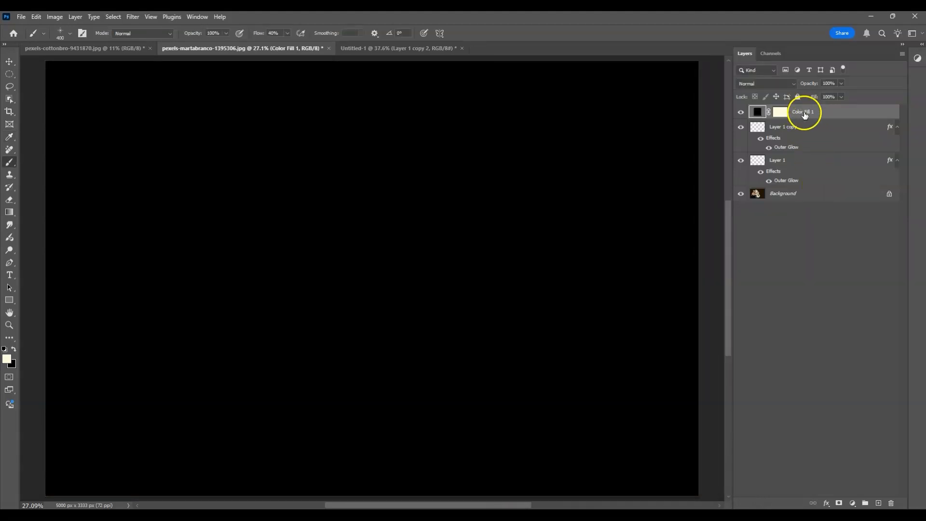
Step: Convert the black fill layer to a smart object and render a 35mm Prime lens flare at 49% brightness on it
left_click(127, 18)
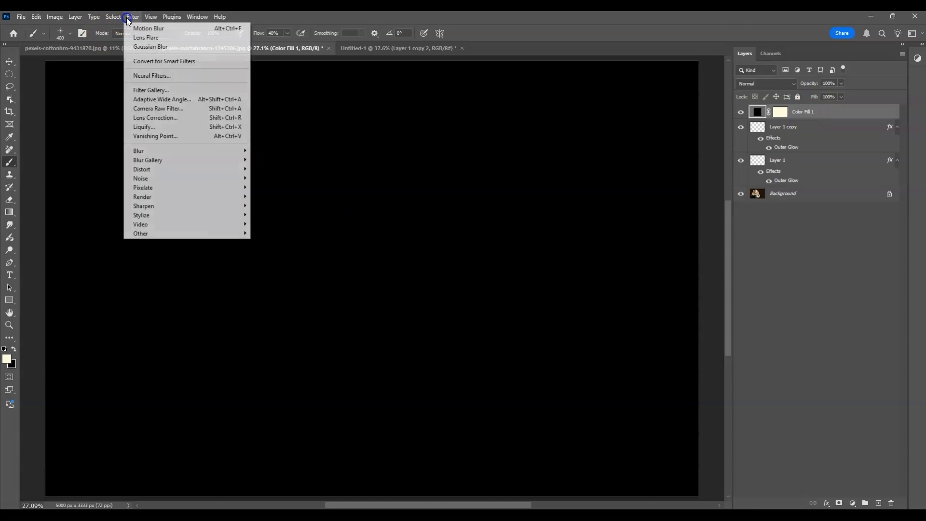
mouse_move(166, 185)
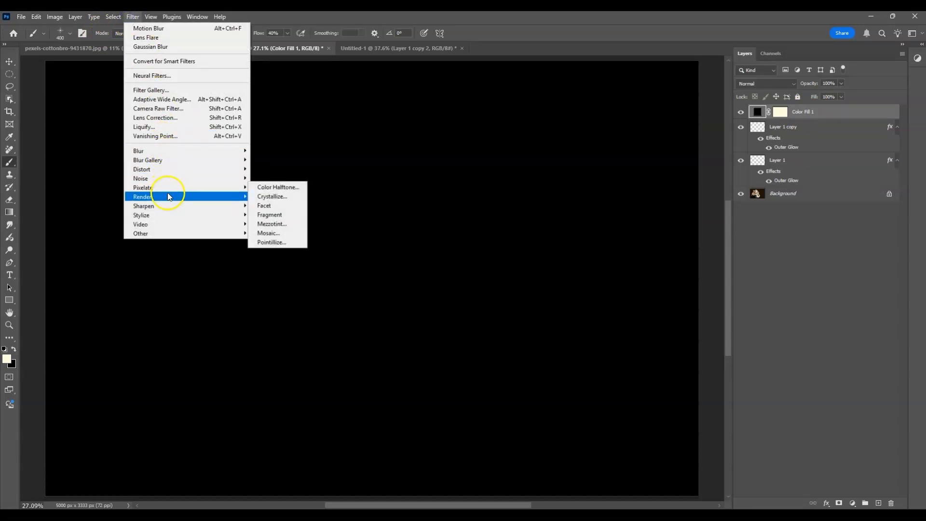
left_click(270, 256)
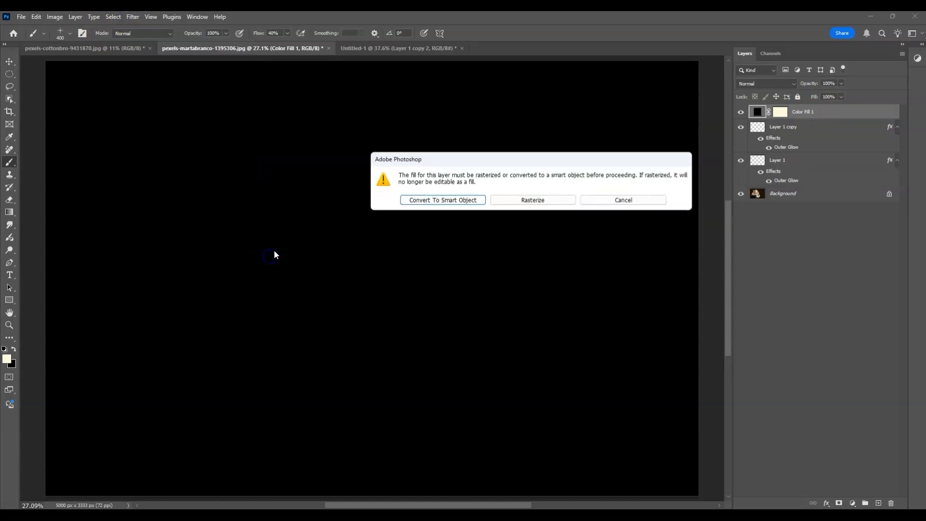
left_click(450, 201)
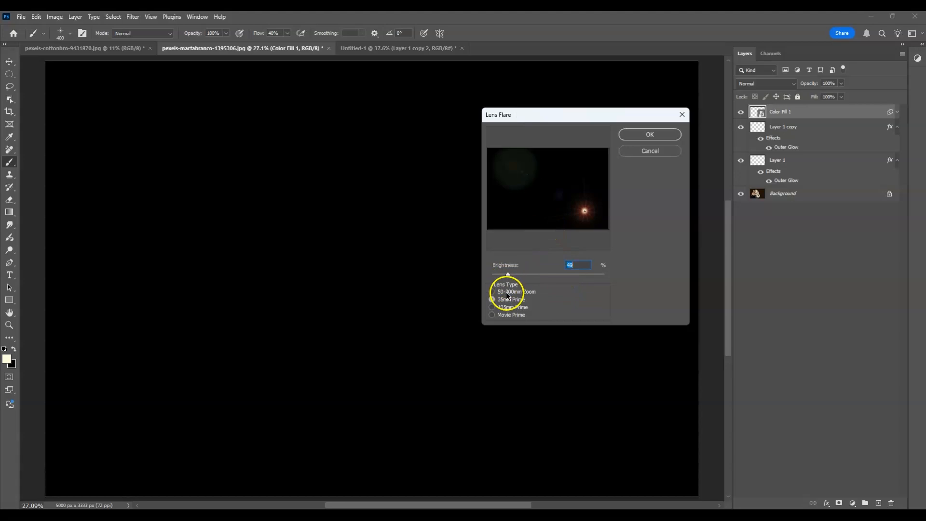
left_click(493, 291)
left_click(491, 300)
left_click(491, 313)
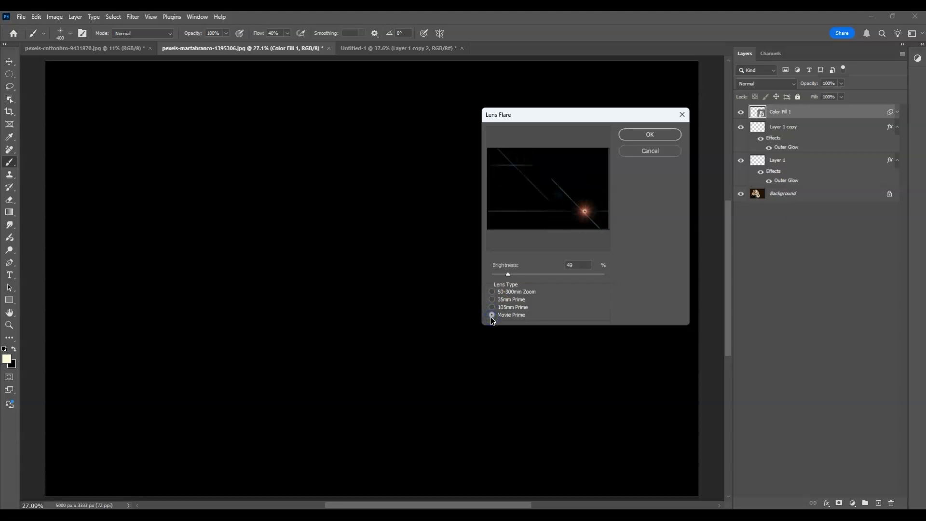
left_click(492, 299)
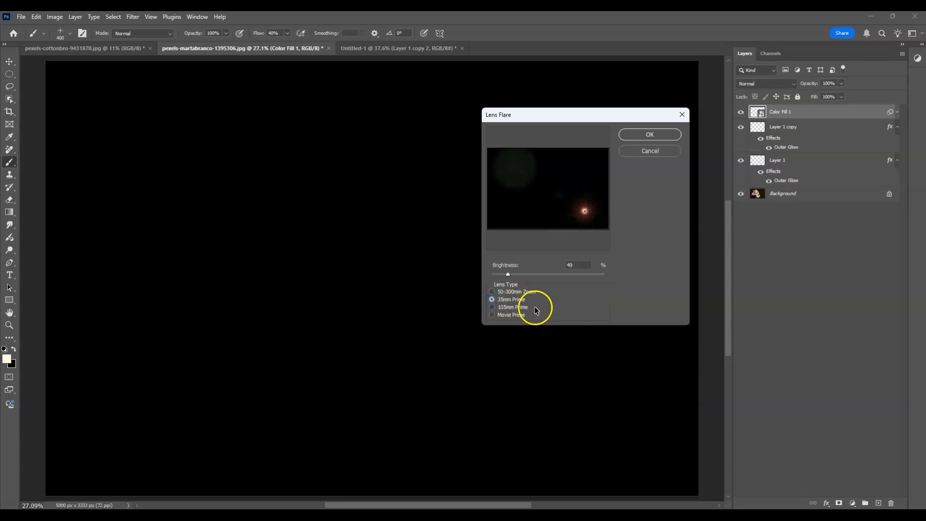
left_click(672, 135)
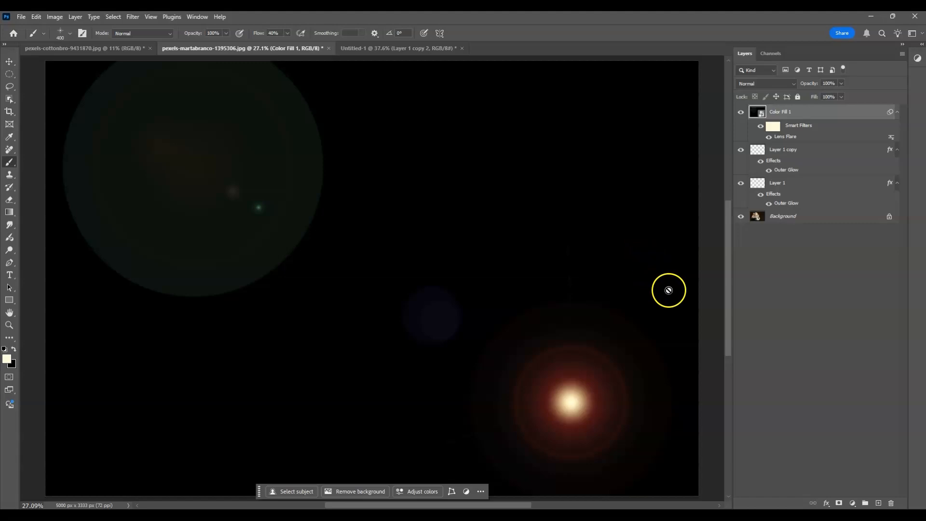
Step: Set the lens flare layer's blend mode to Screen and convert it to a smart object that includes the filter
left_click(809, 117)
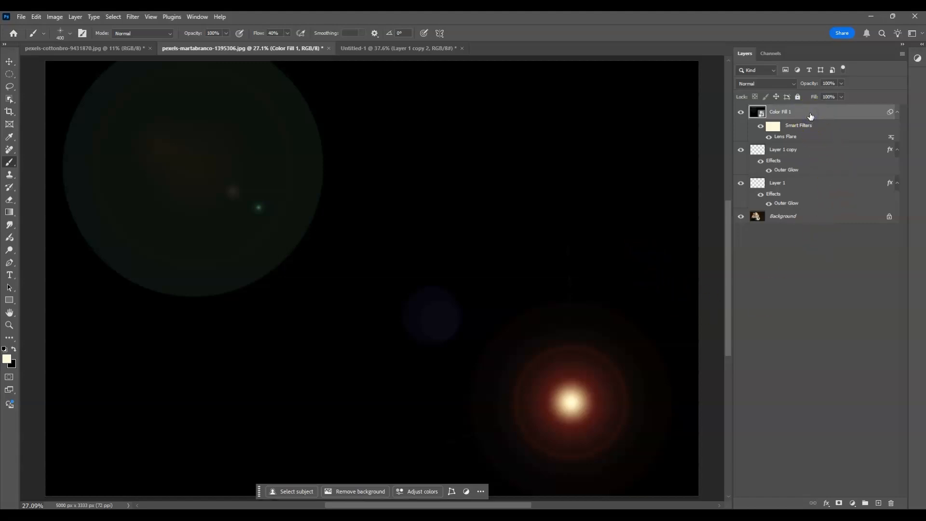
left_click(793, 83)
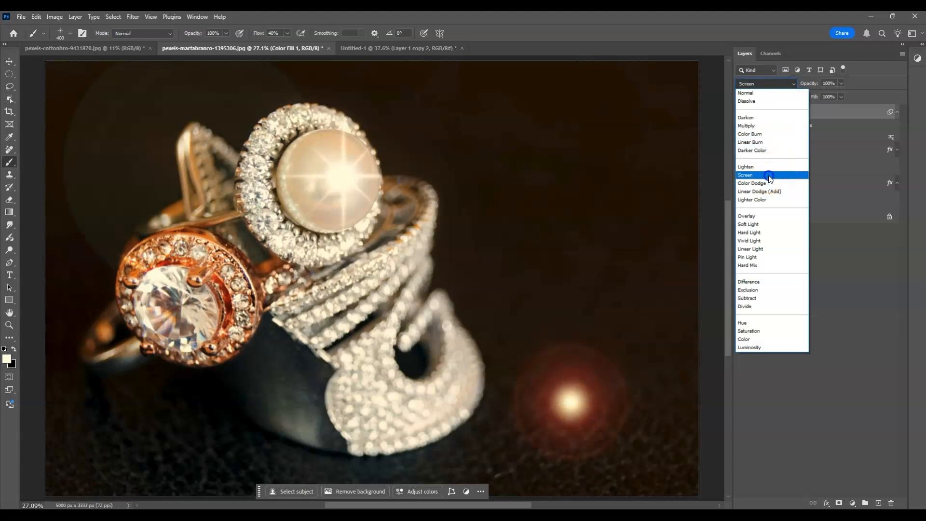
left_click(768, 175)
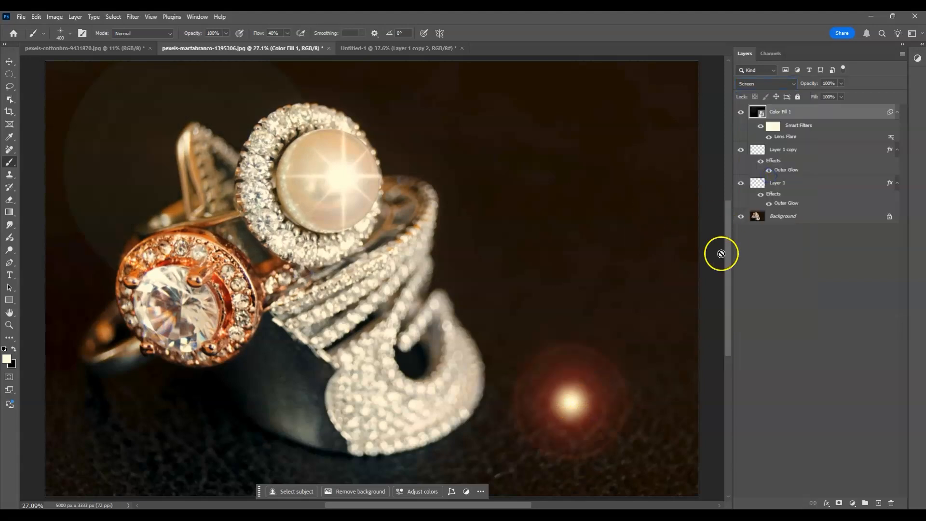
right_click(804, 115)
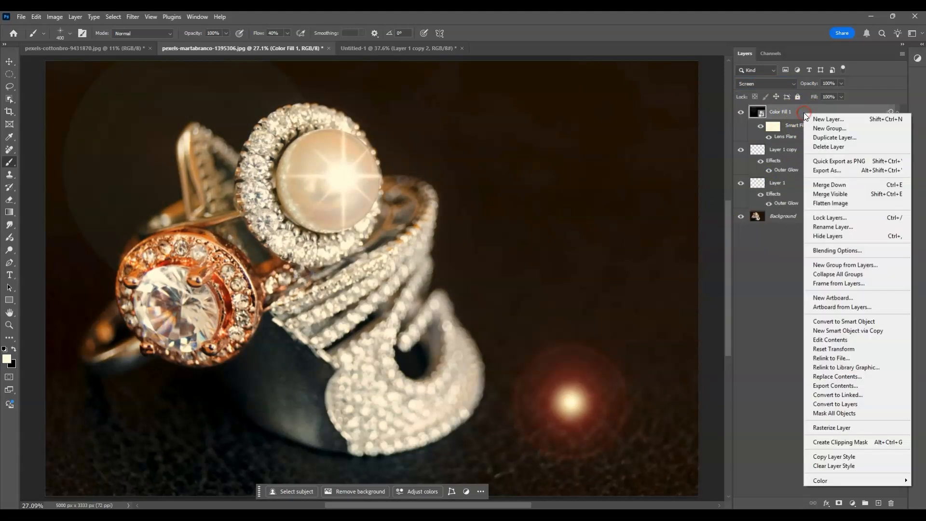
left_click(851, 319)
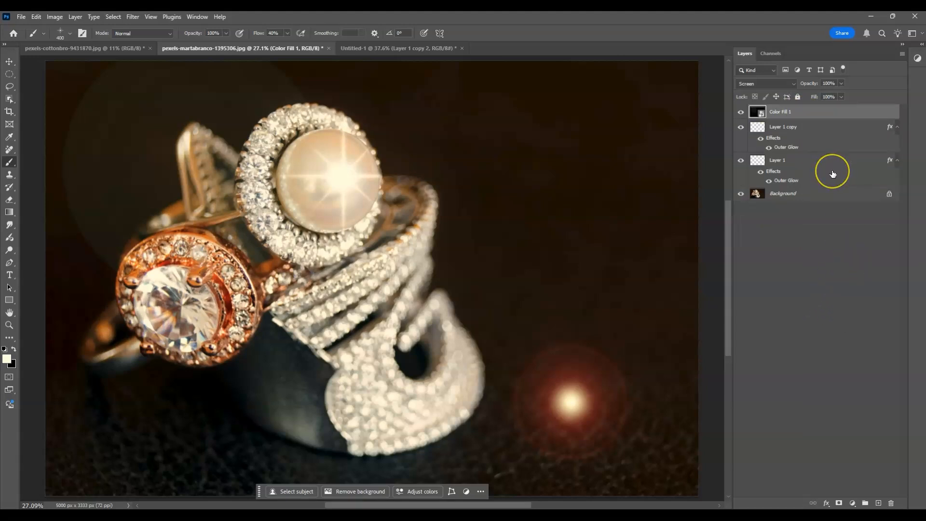
Step: Scale the lens flare layer down to about 78% and position the flare over the sparkle on the pearl
key("ctrl+t")
left_click_drag(508, 366, 273, 137)
left_click_drag(465, 268, 400, 229)
left_click_drag(303, 189, 336, 198)
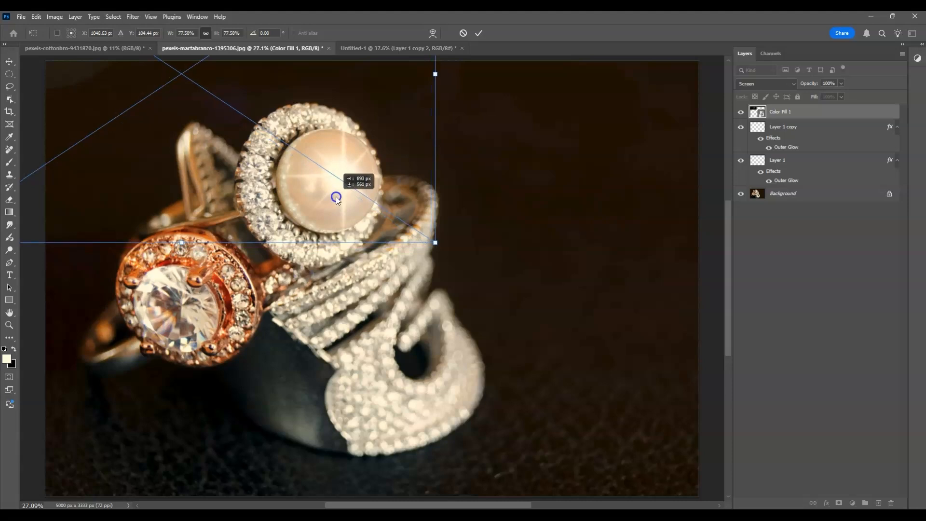
key("Return")
key("b")
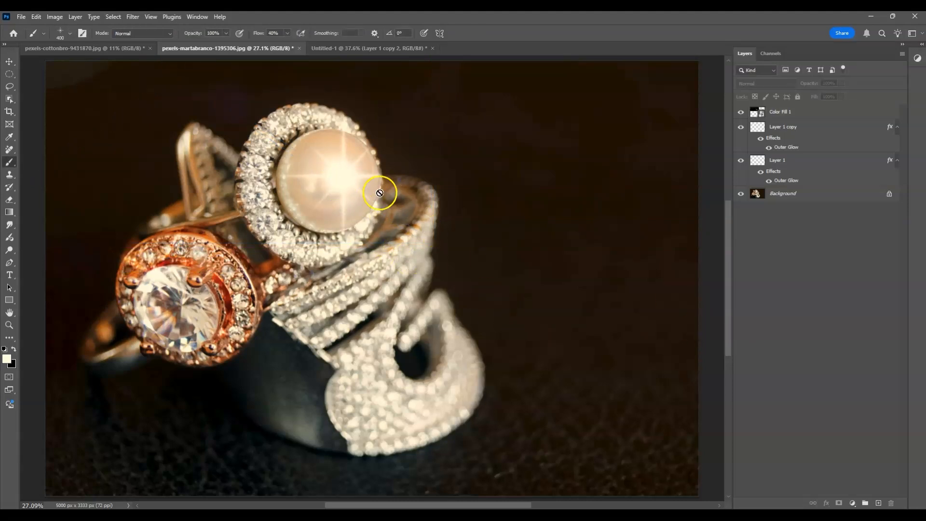
Step: Duplicate the Background layer, move the copy to the top of the layer stack, and hide it for a before-and-after comparison
left_click(10, 325)
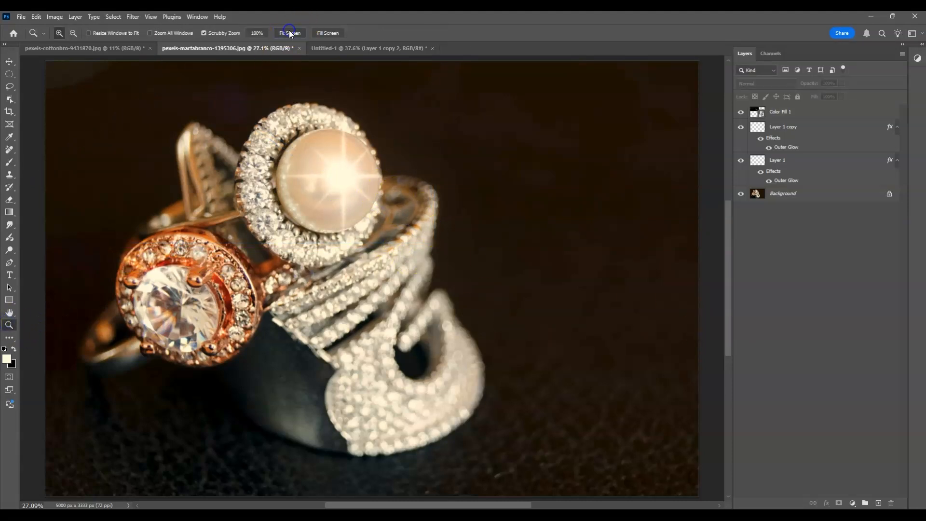
left_click(827, 193)
key("ctrl+j")
key("ctrl+shift+bracketright")
left_click(741, 112)
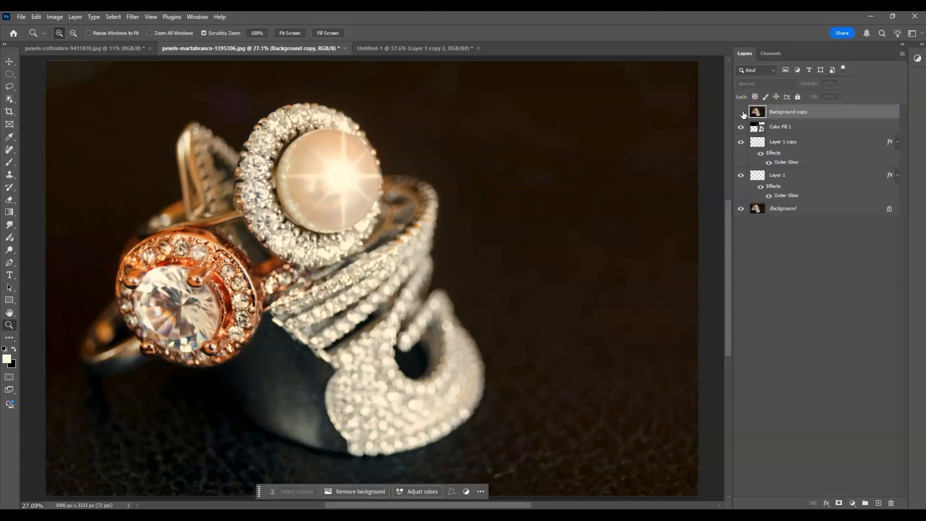